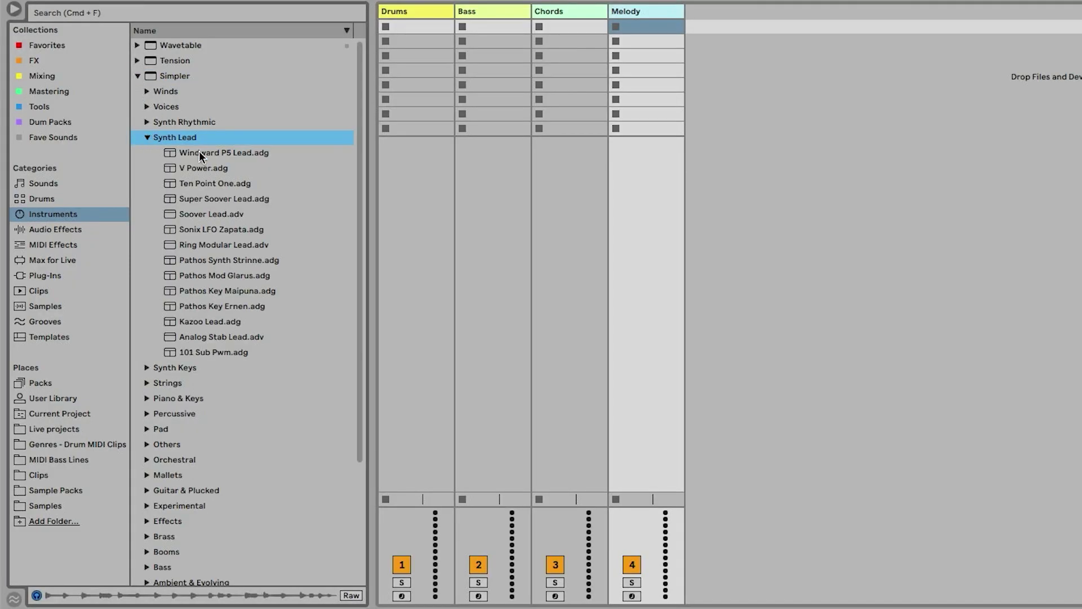
# Add the V Power.adg lead preset to a track and return to the top-level browser categories
pyautogui.moveTo(203, 168); pyautogui.dragTo(576, 175)
pyautogui.click(138, 76)
pyautogui.click(161, 45)
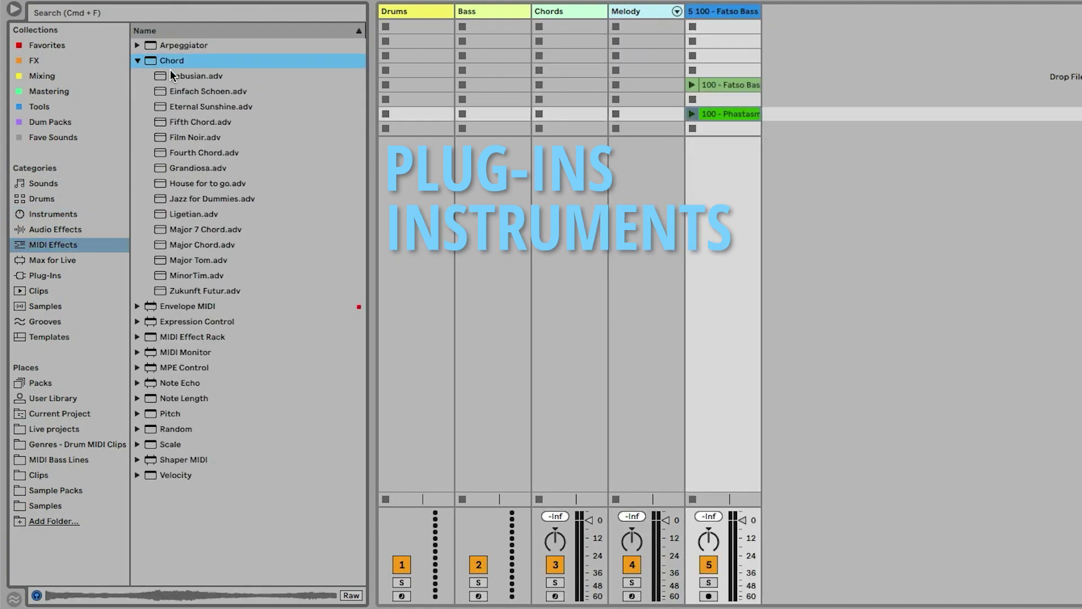
pyautogui.press('Down')
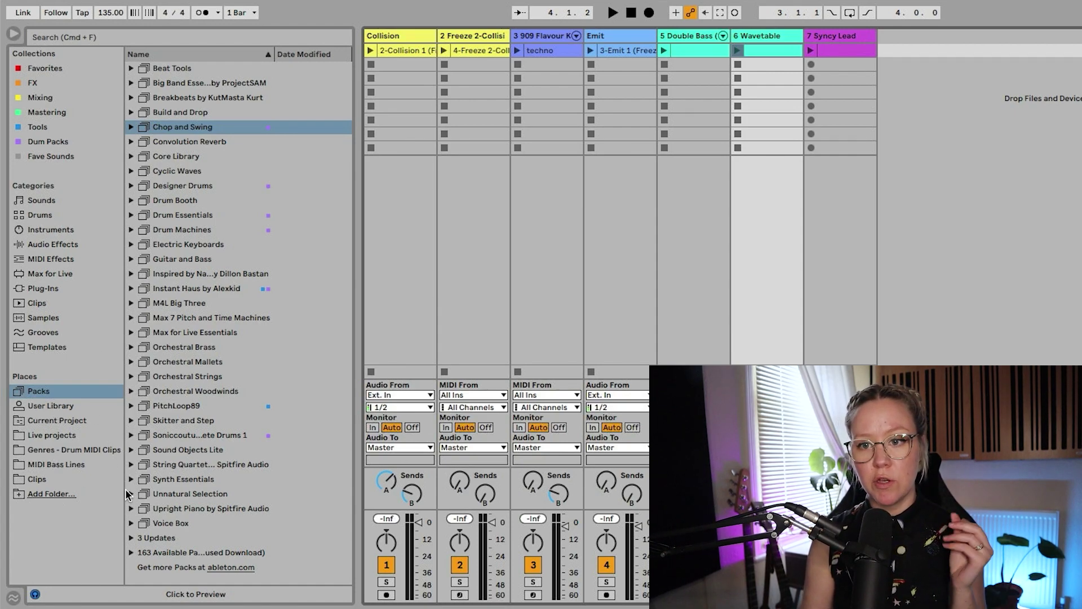
# Add the LaCie drive's Sample Packs folder to Places and view its contents
pyautogui.click(46, 499)
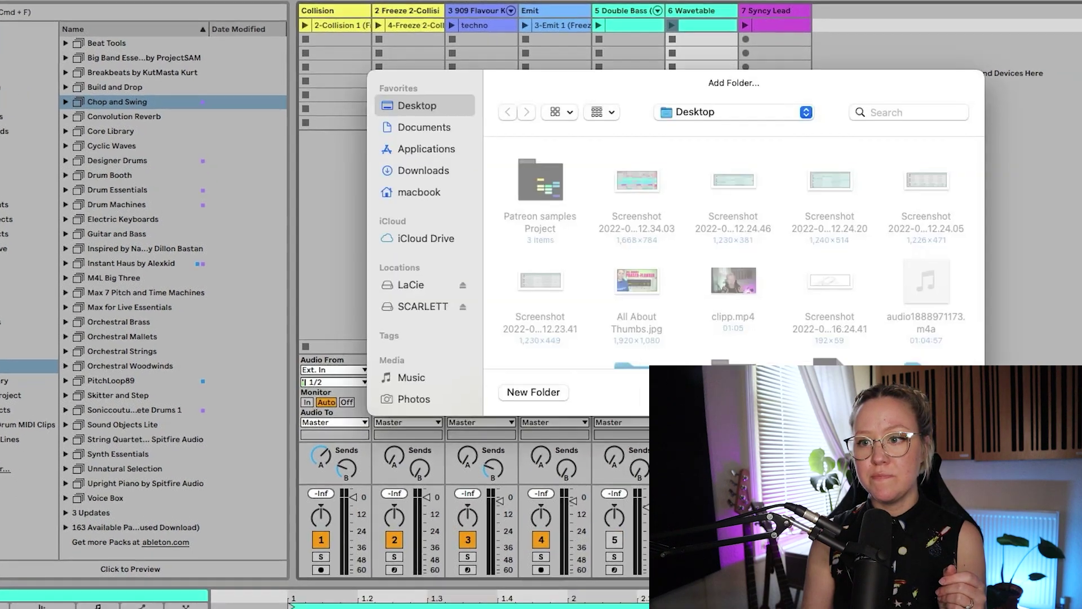
pyautogui.click(477, 310)
pyautogui.scroll(-2, 809, 371)
pyautogui.click(890, 250)
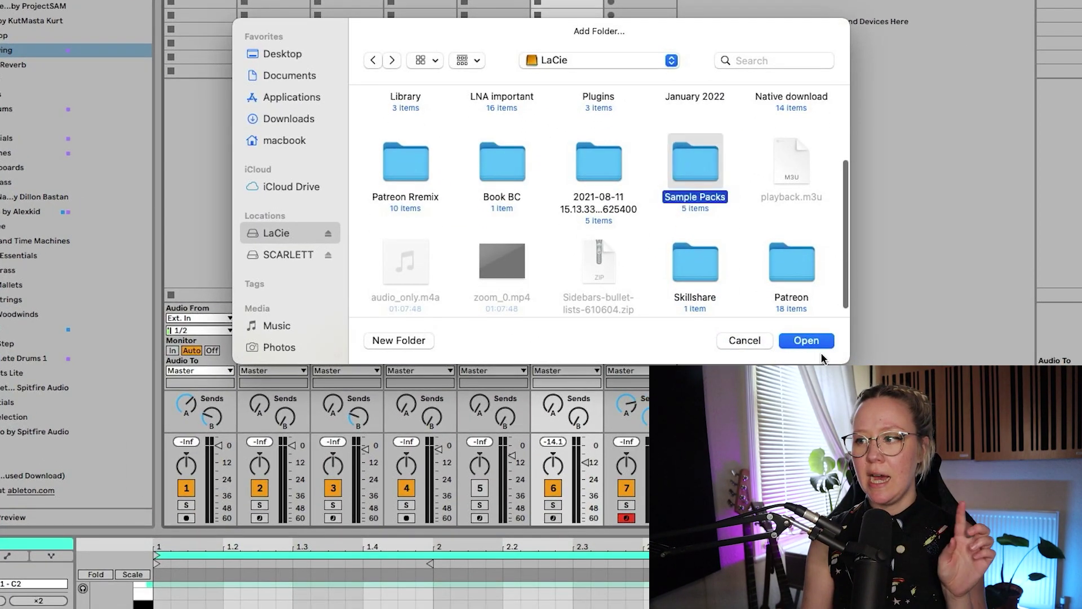
pyautogui.click(808, 341)
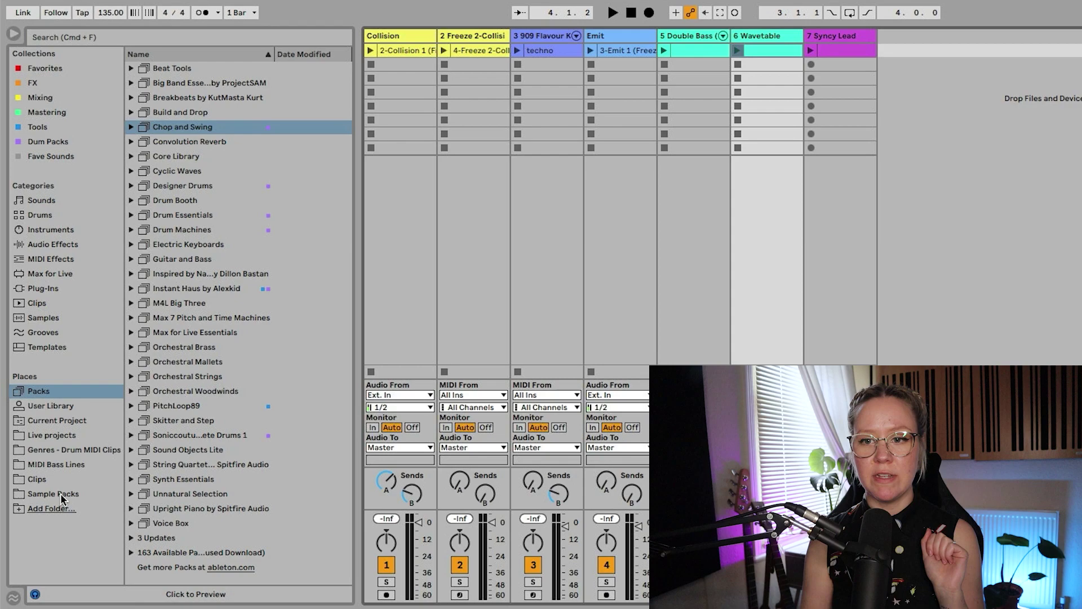
pyautogui.click(53, 494)
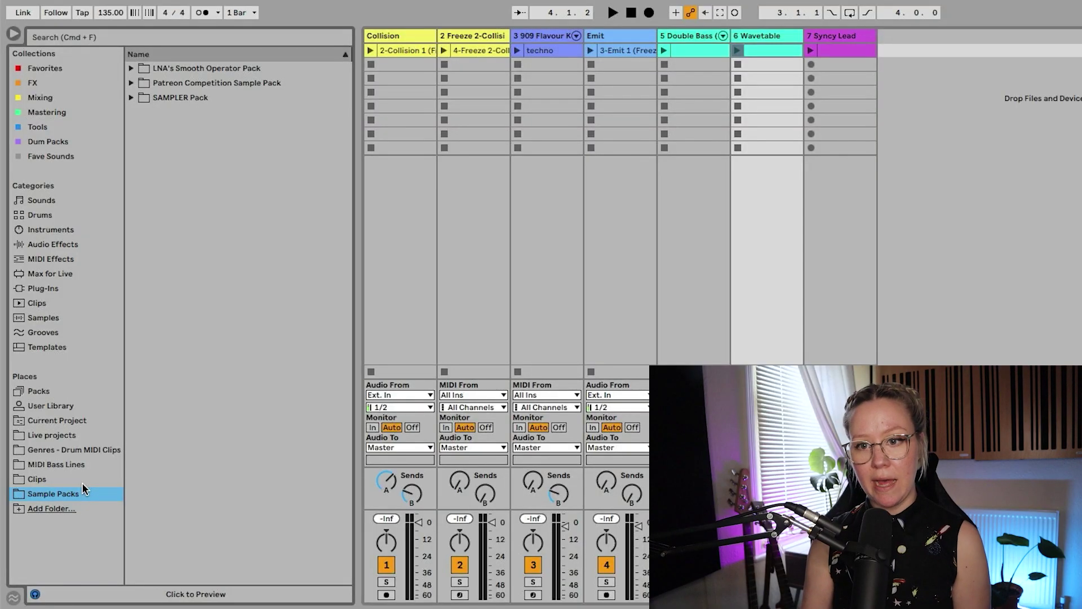
# Load the Octave Jump clip from Genres - Drum MIDI Clips, then revisit Clips and Sample Packs
pyautogui.click(47, 451)
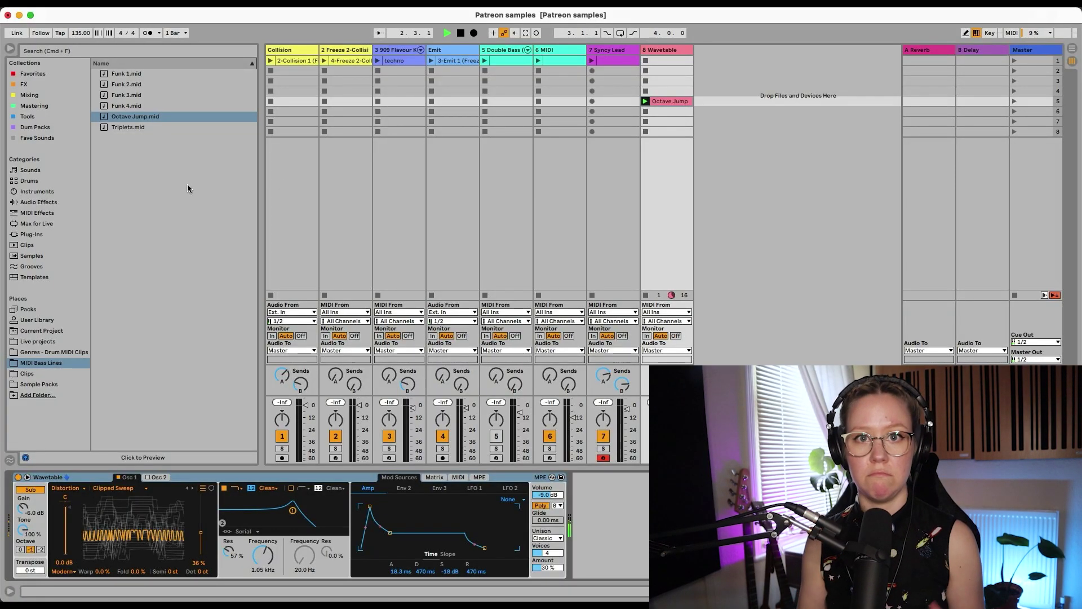
pyautogui.click(671, 100)
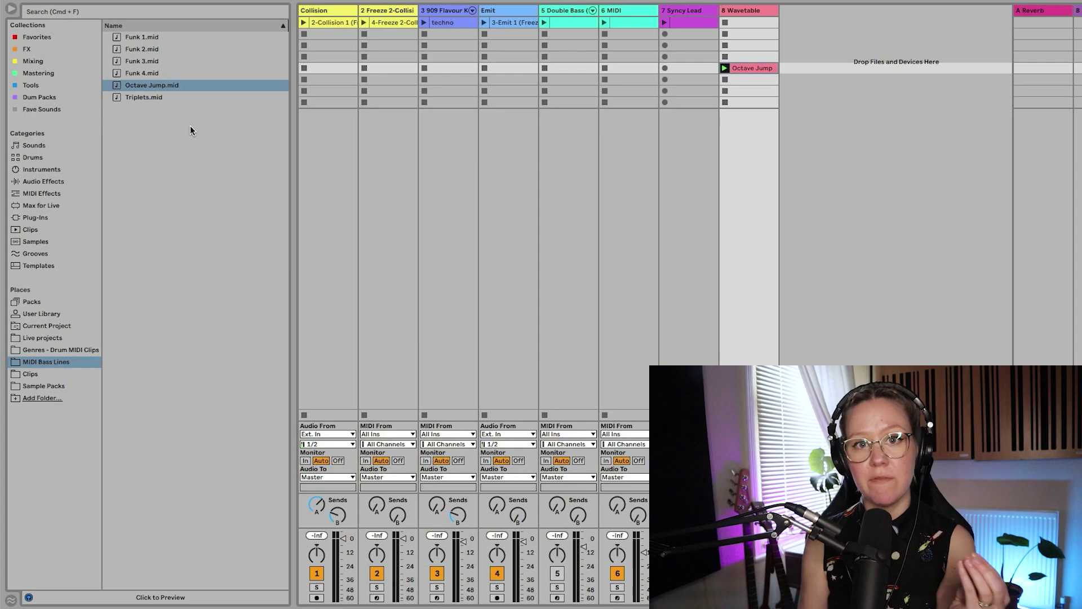
pyautogui.click(33, 375)
pyautogui.click(52, 388)
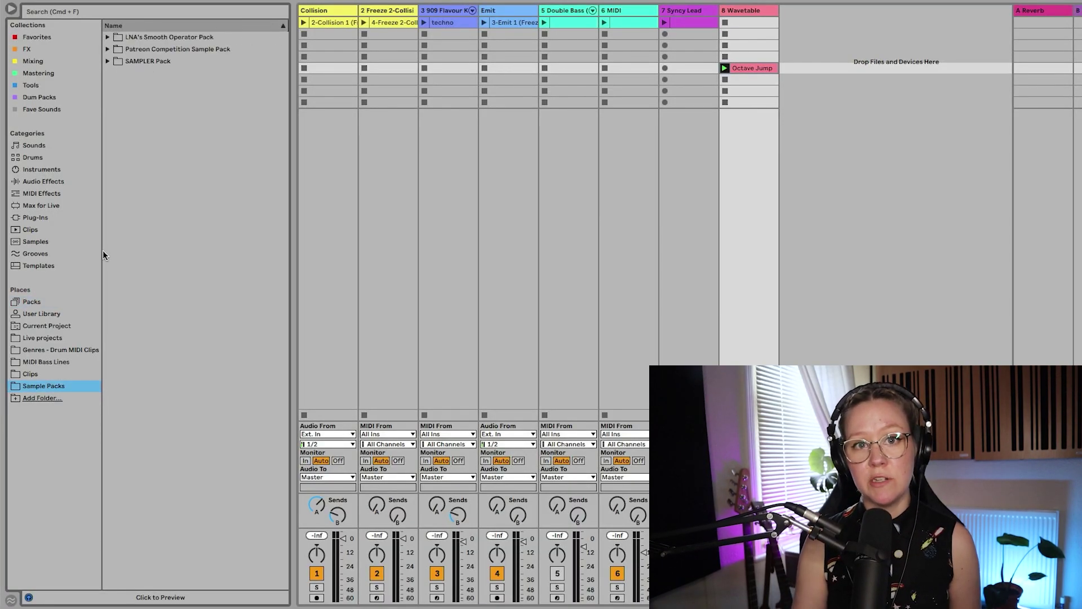
# Relocate the Beat Tools pack with Move Pack into a new Live Packs folder on LaCie
pyautogui.click(51, 301)
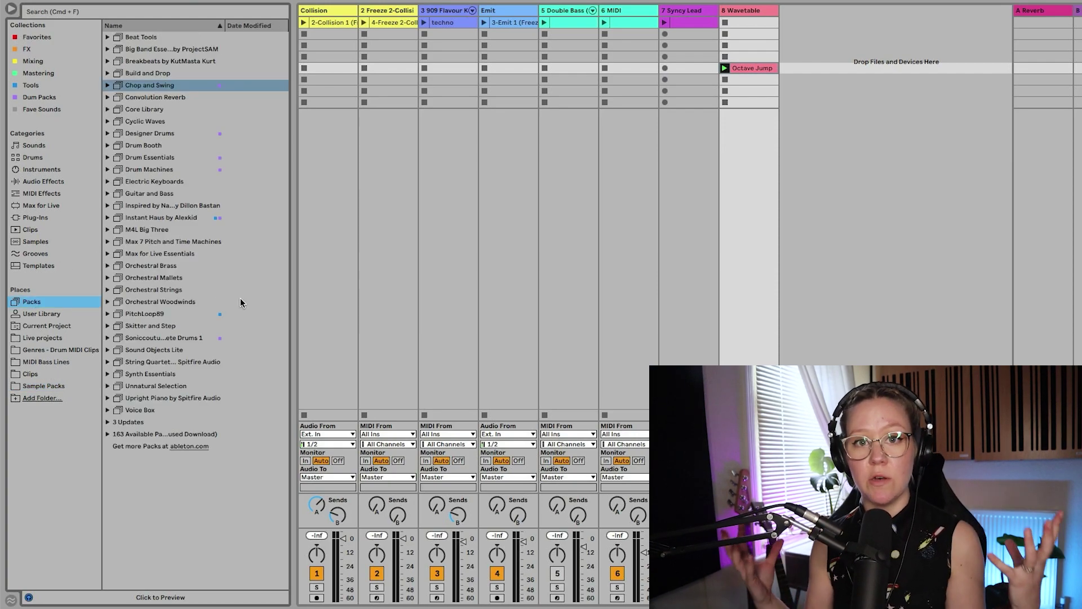
pyautogui.click(229, 265)
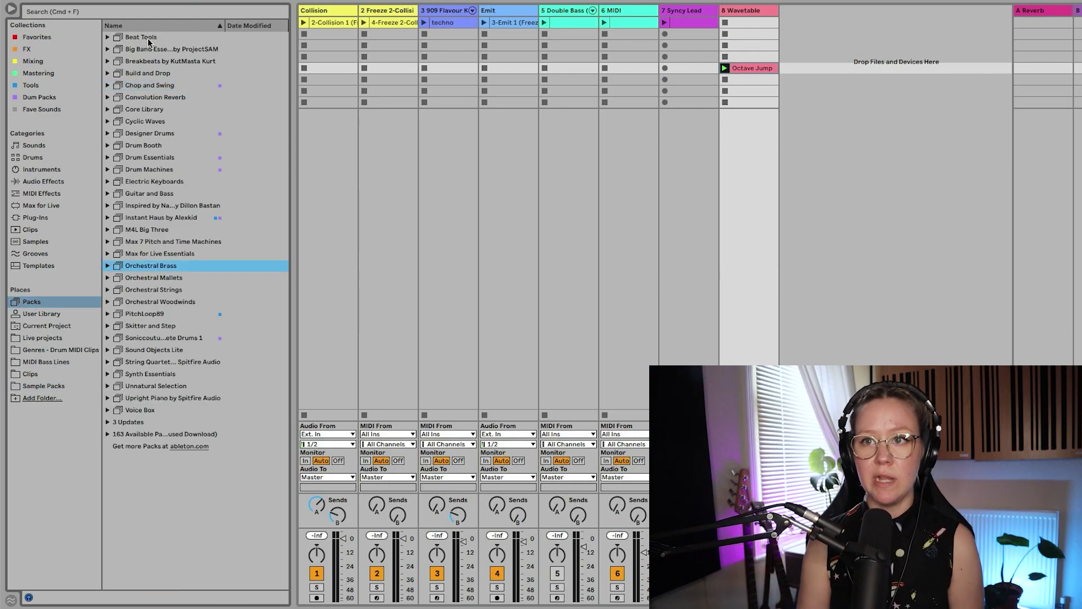
pyautogui.click(149, 37)
pyautogui.rightClick(147, 40)
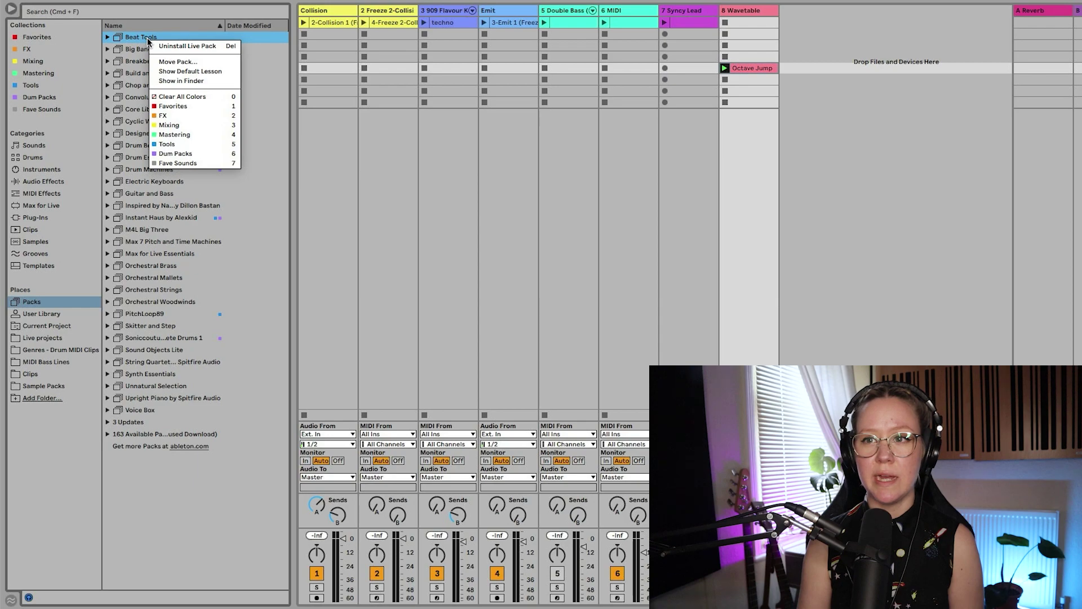
pyautogui.click(169, 68)
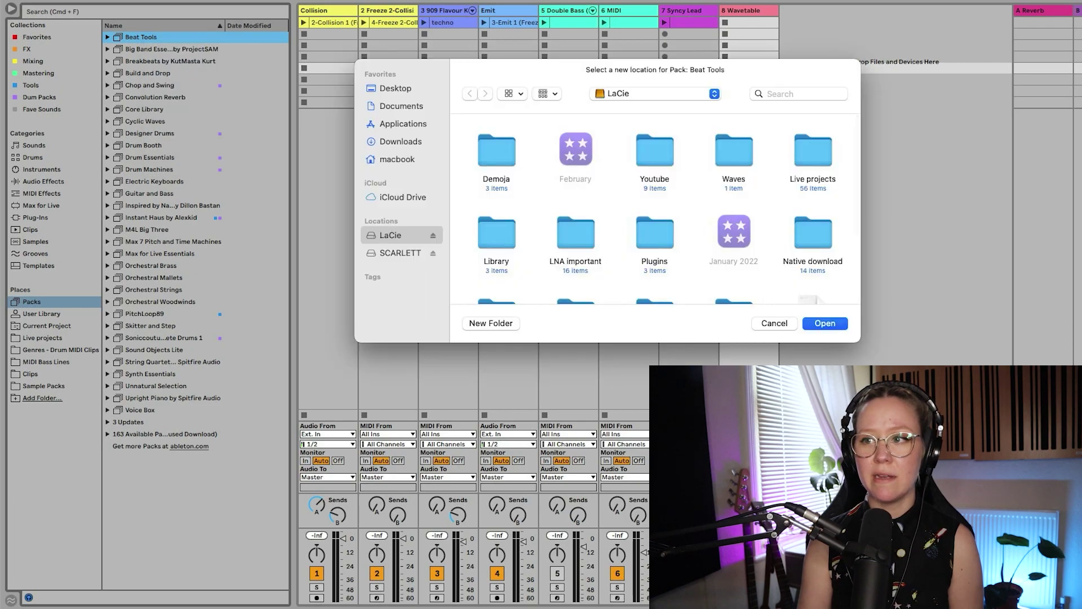
pyautogui.click(488, 323)
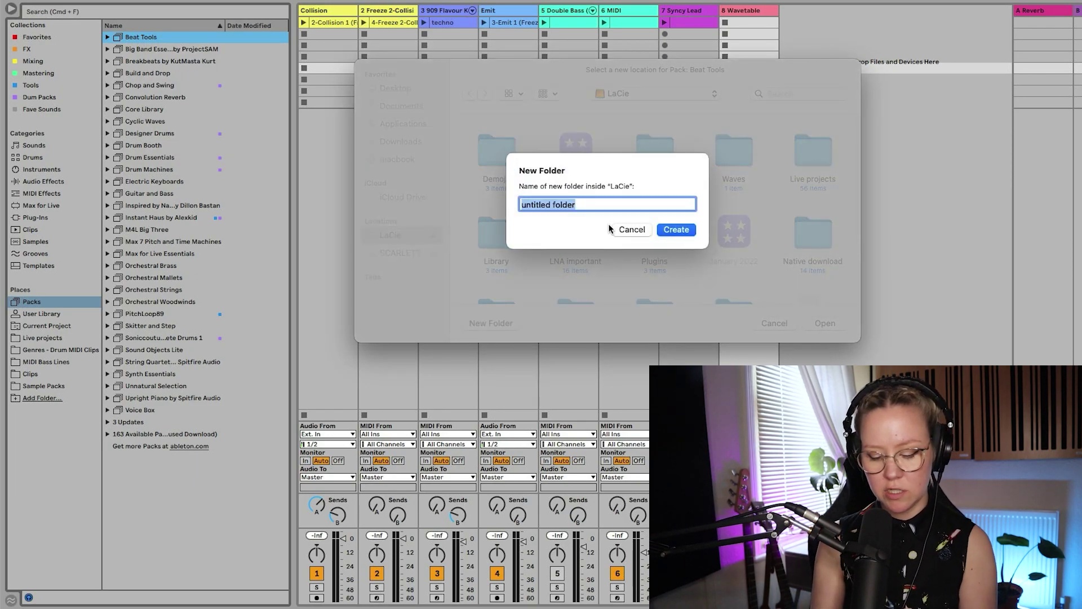
pyautogui.write('Live Packs')
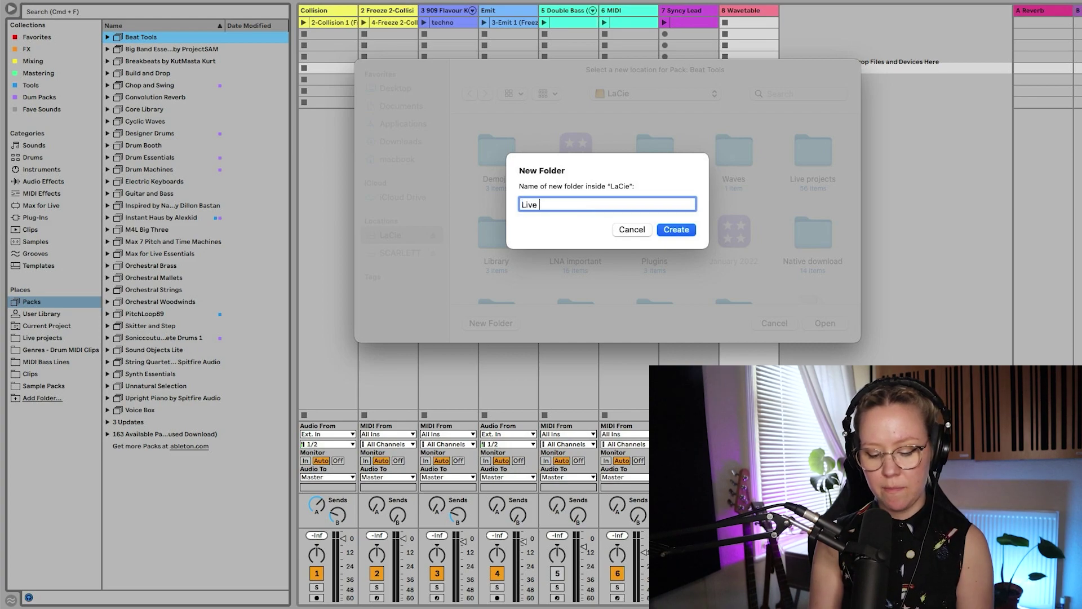
pyautogui.click(683, 231)
pyautogui.click(826, 324)
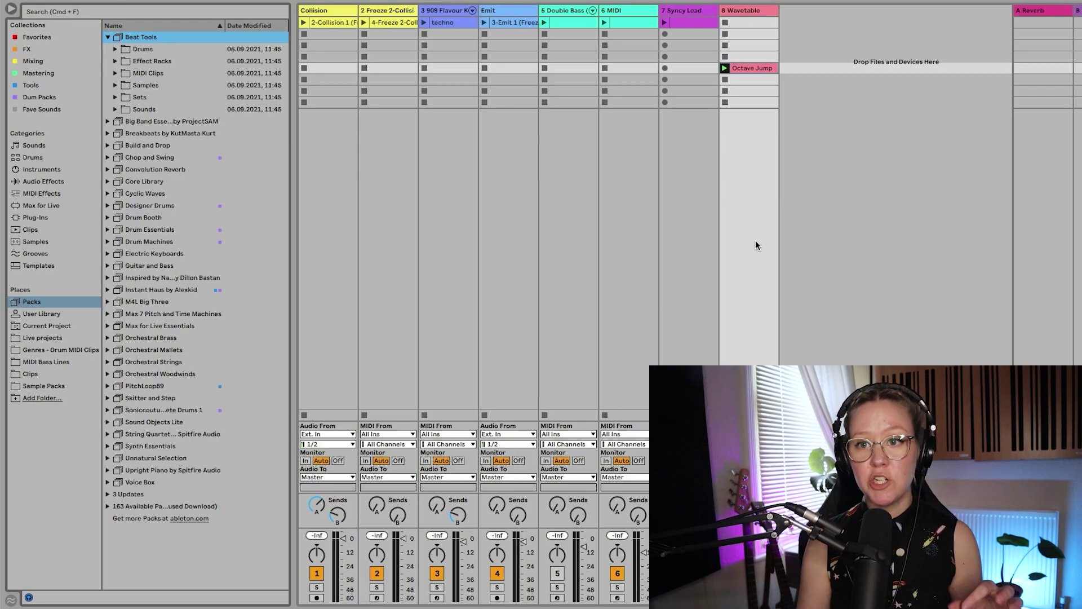
# Collapse the Beat Tools pack and review the Library tab in Preferences
pyautogui.click(109, 37)
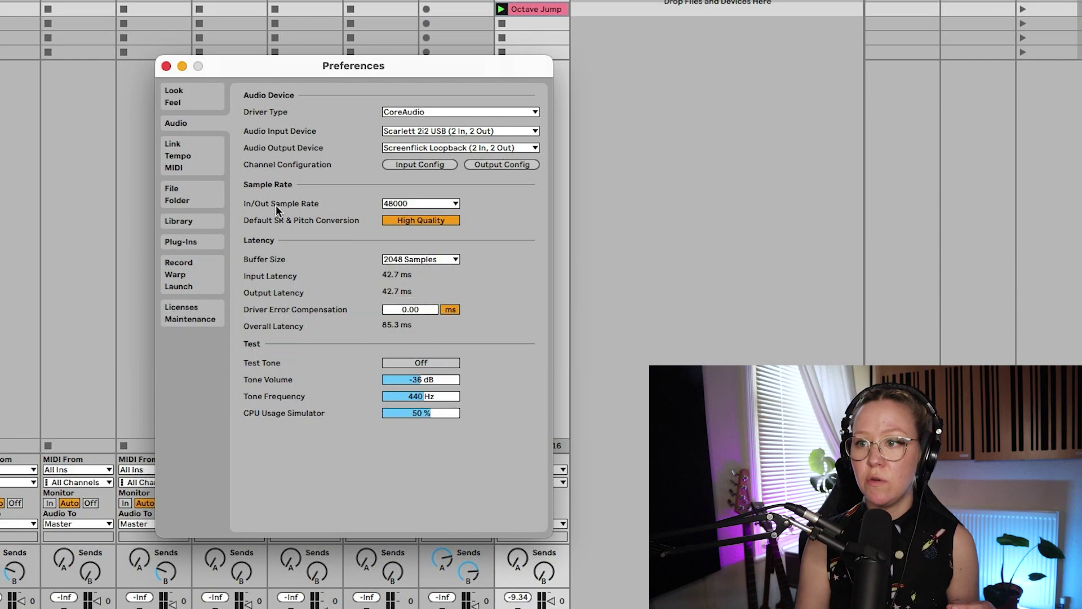
pyautogui.click(191, 223)
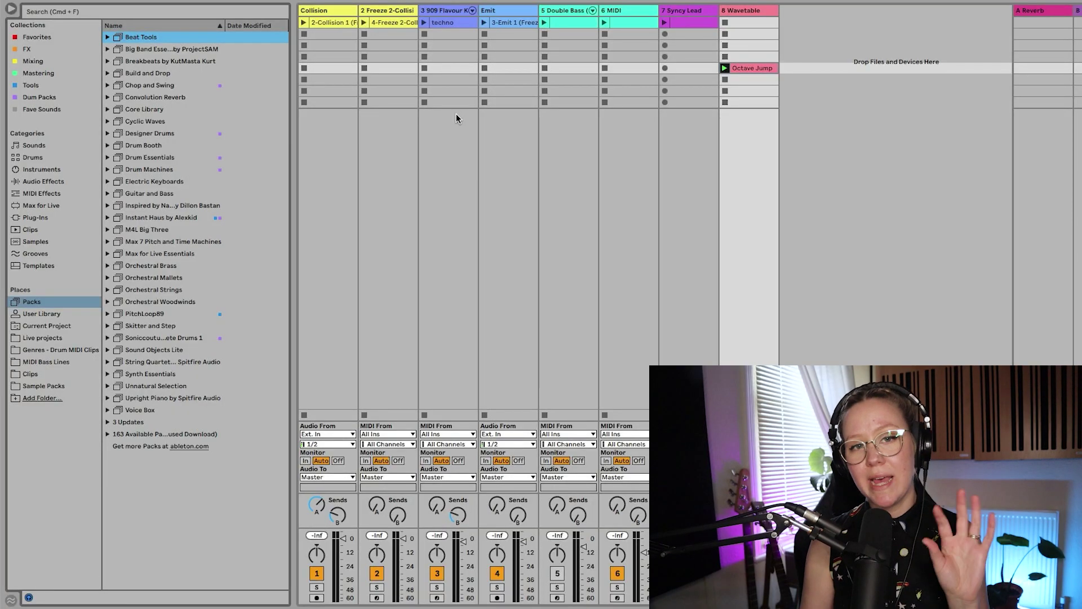
# Select Blip Dropped.wav in Samples, enlarge the clip editor, enable Preview and raise the cue volume
pyautogui.click(35, 241)
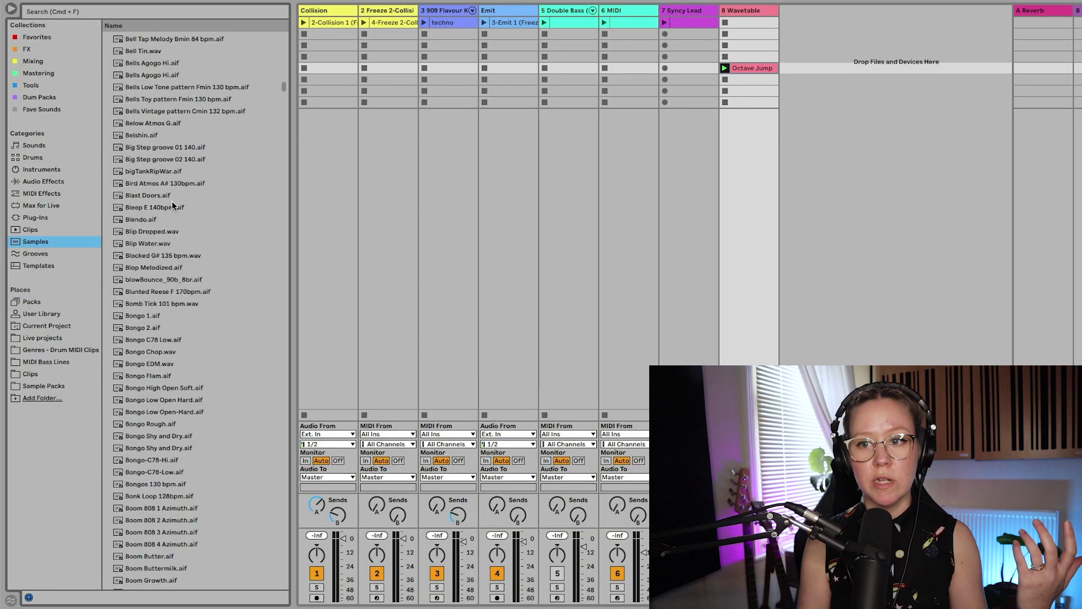
pyautogui.click(144, 231)
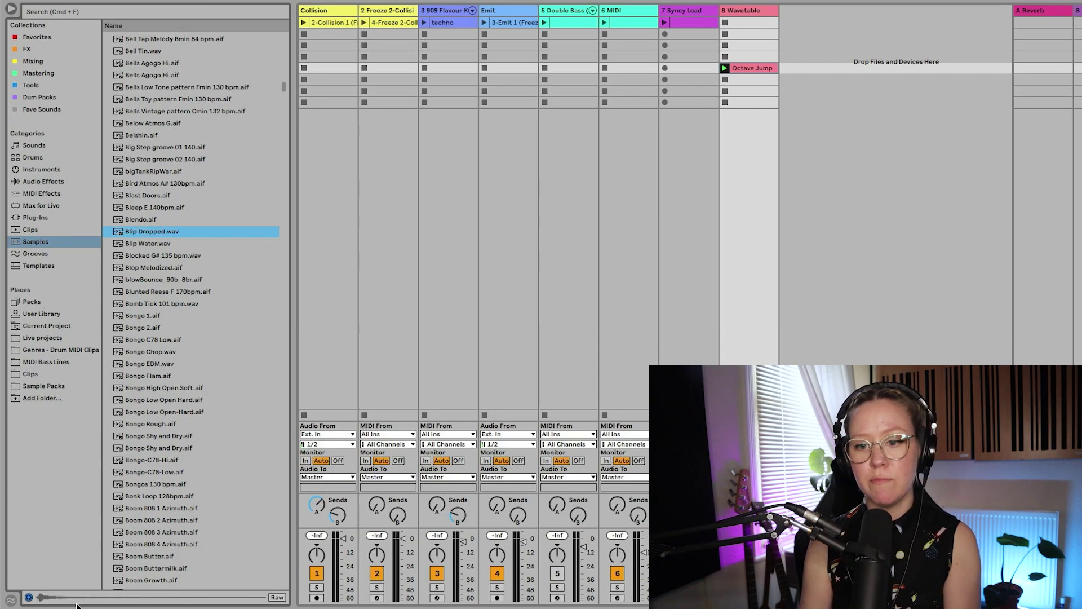
pyautogui.moveTo(71, 606); pyautogui.dragTo(81, 413)
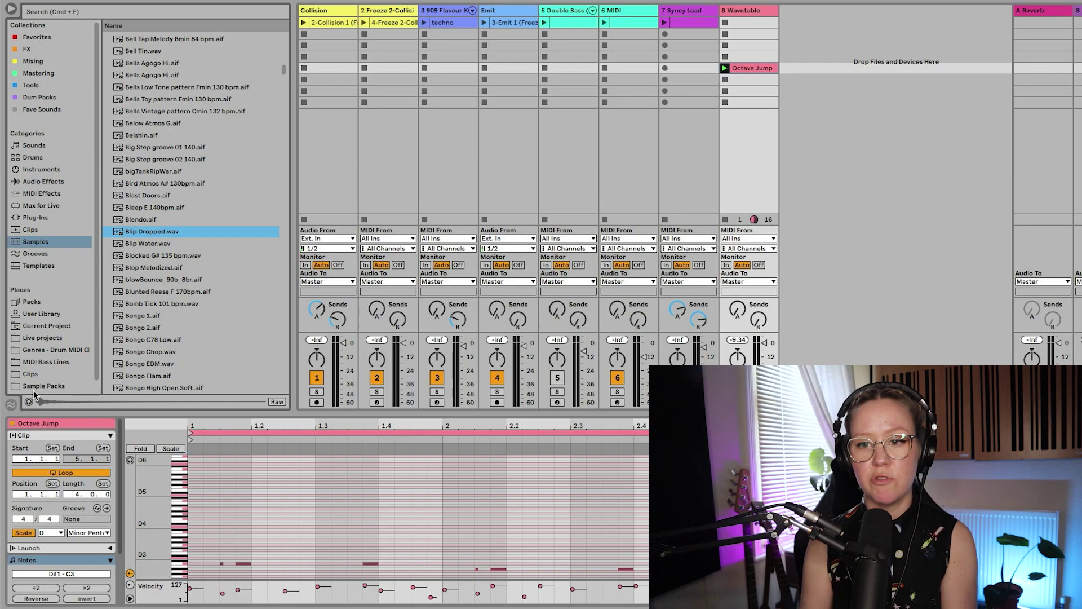
pyautogui.click(28, 402)
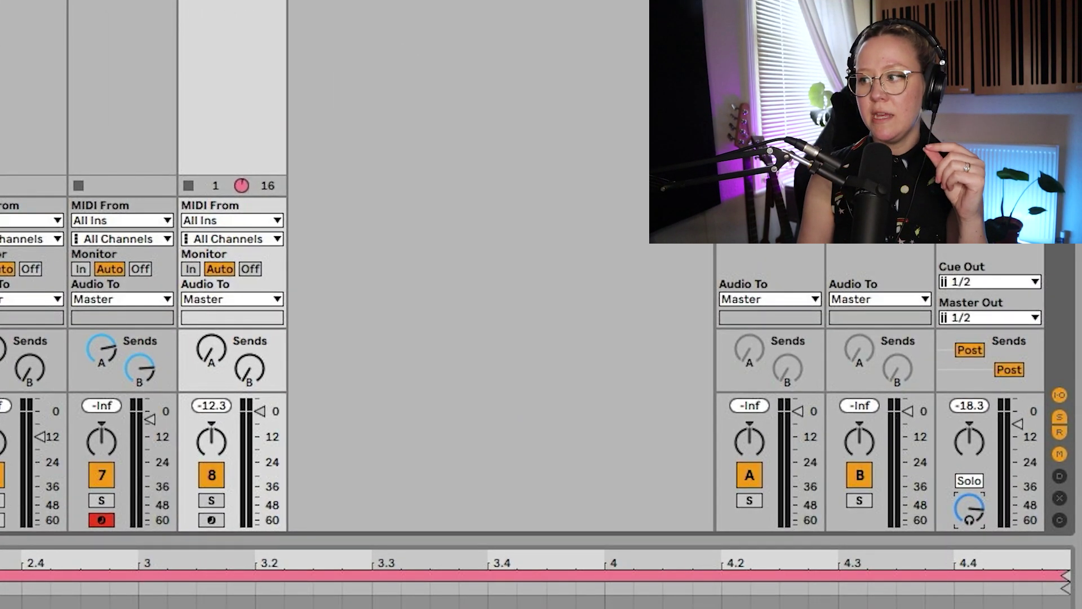
pyautogui.moveTo(978, 514); pyautogui.dragTo(978, 488)
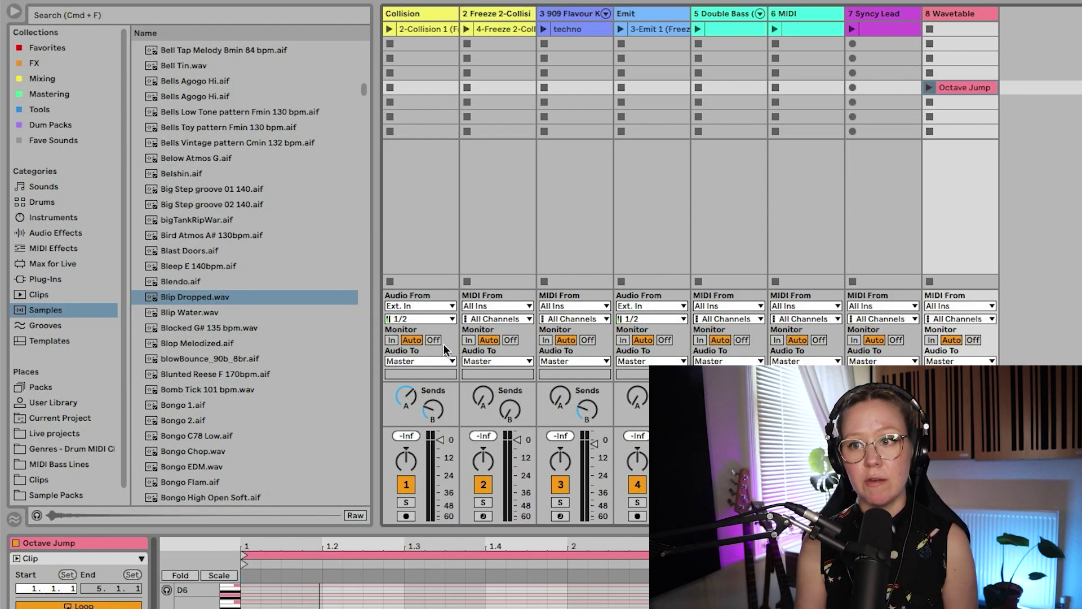
# Browse through the Favorites and Drum Packs collections
pyautogui.click(40, 50)
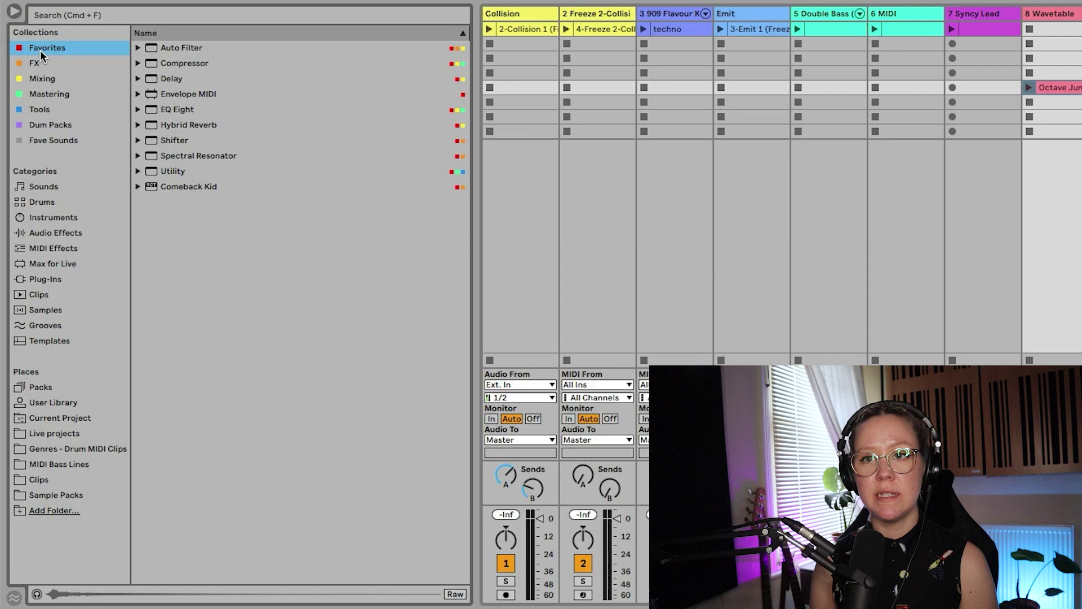
pyautogui.press('Down')
pyautogui.press('Down')
pyautogui.press('Down')
pyautogui.press('Down')
pyautogui.press('Down')
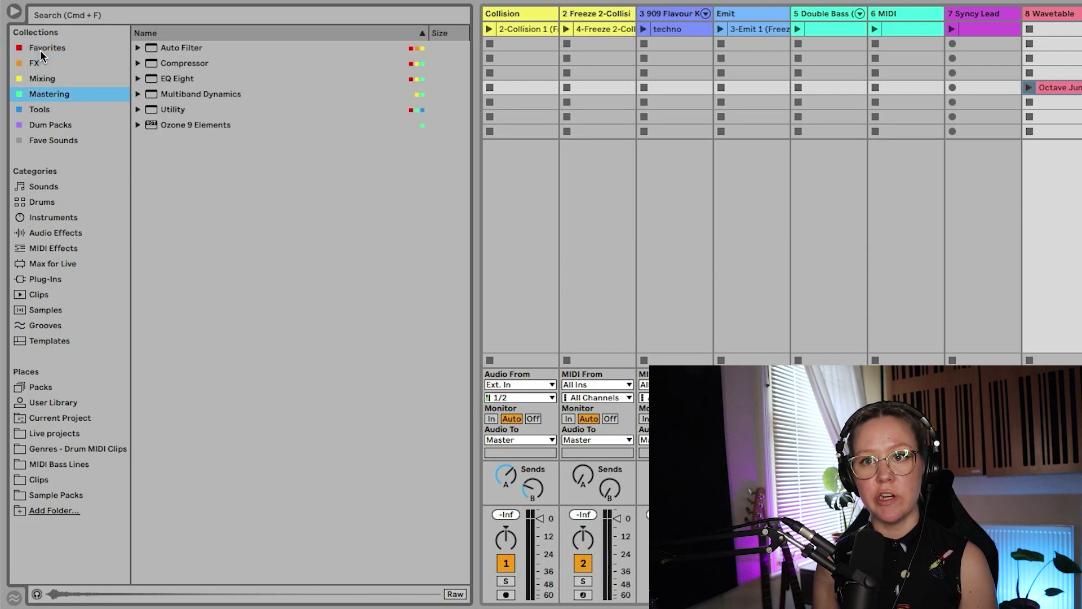
pyautogui.press('Down')
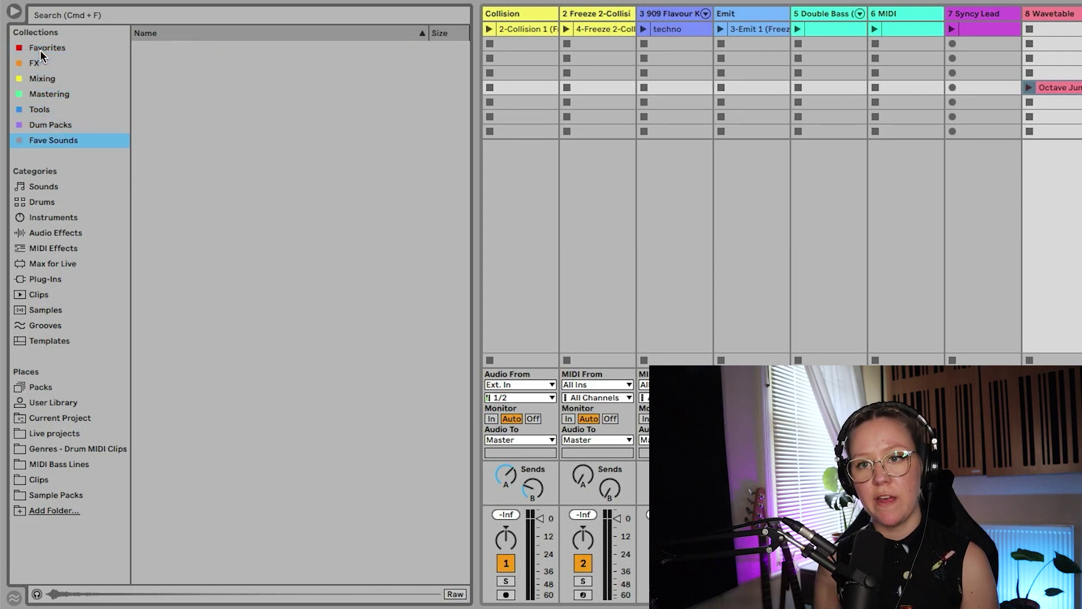
pyautogui.click(77, 126)
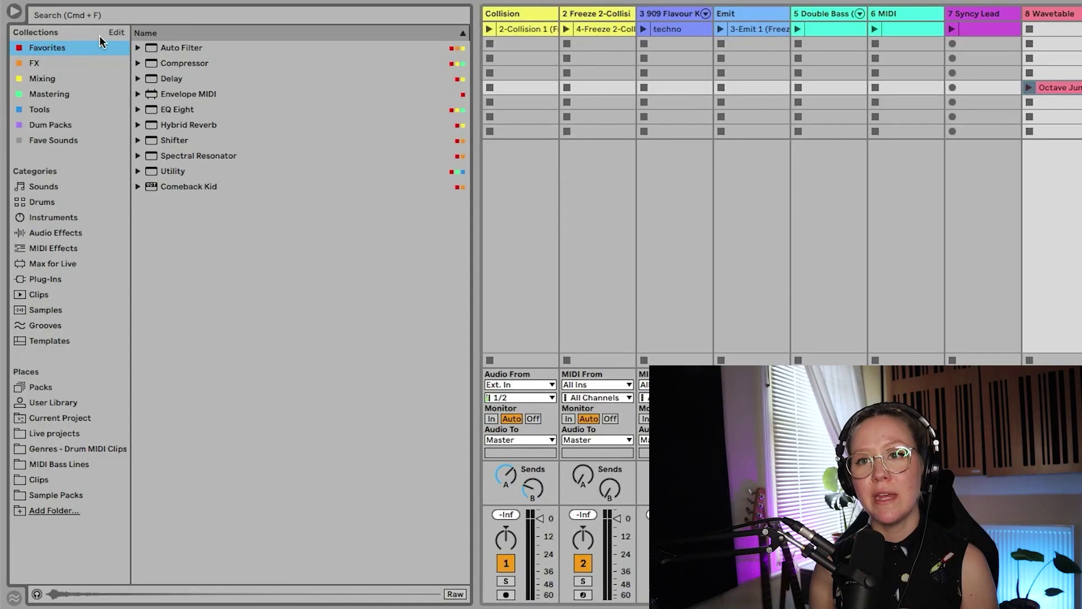
# Edit the Collections list so Favorites is visible again
pyautogui.click(117, 33)
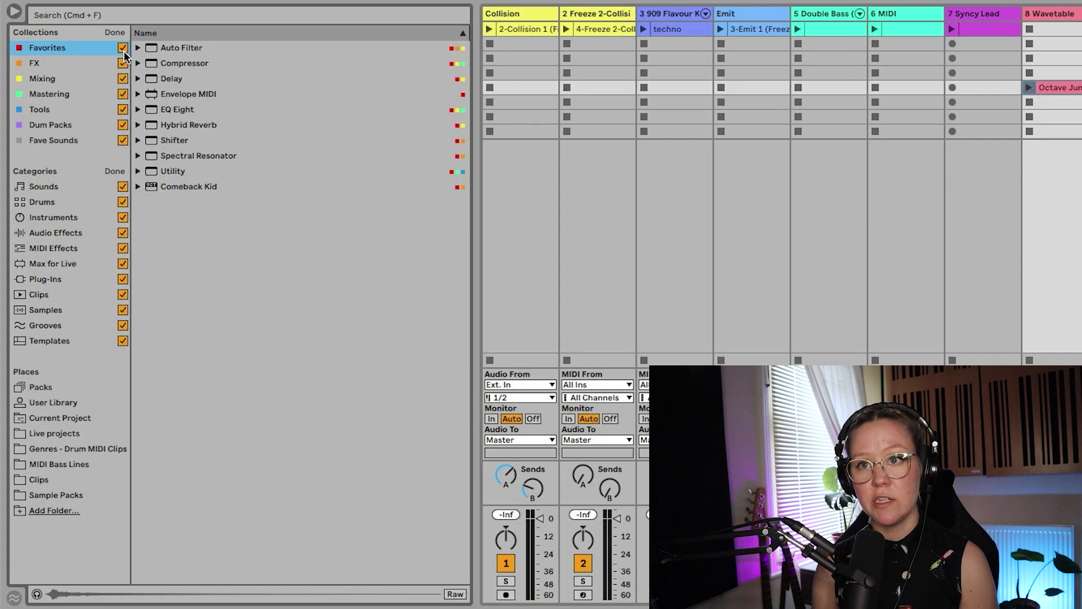
pyautogui.click(117, 34)
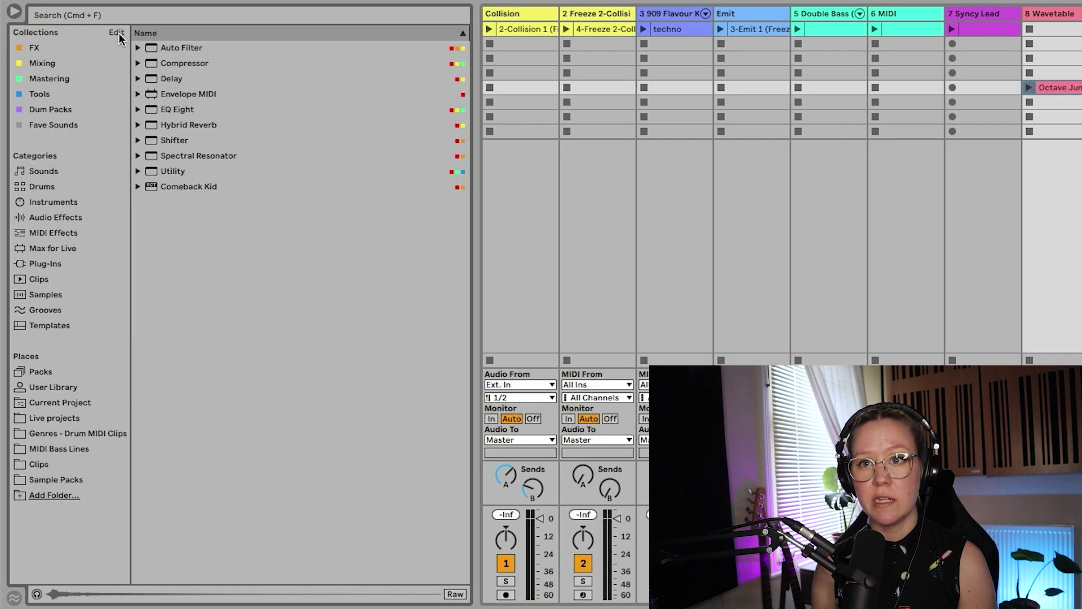
pyautogui.click(117, 33)
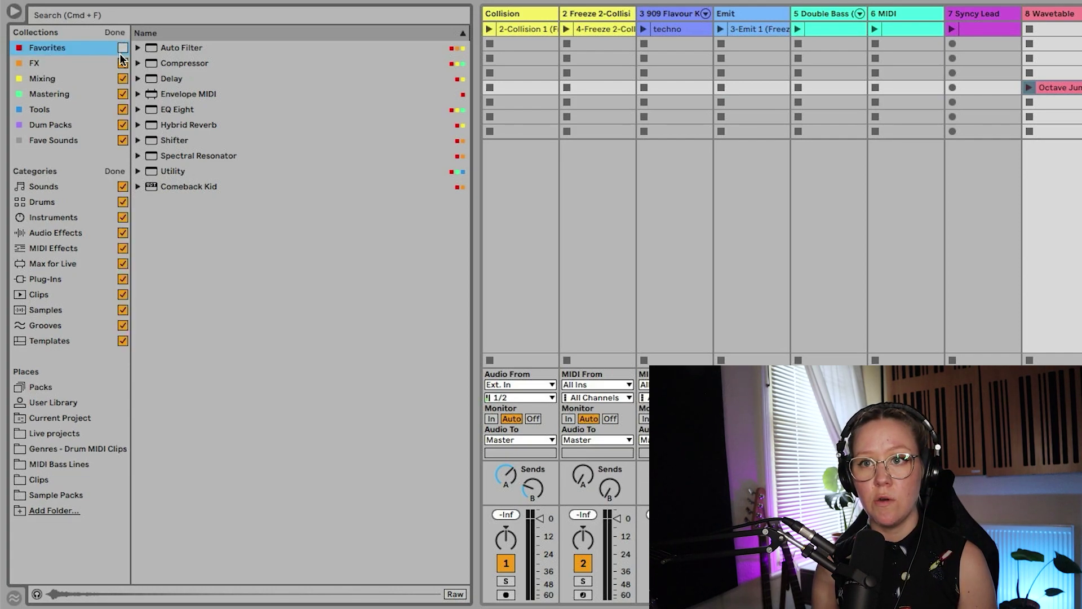
pyautogui.click(118, 34)
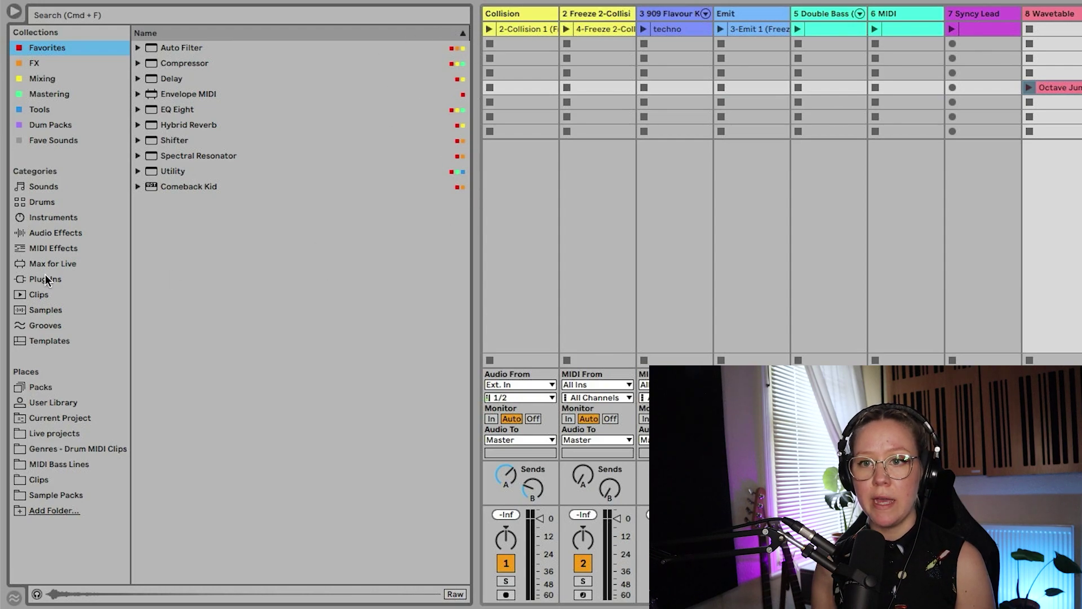
# Select Audio Effect Rack in the Audio Effects Utilities folder
pyautogui.click(51, 231)
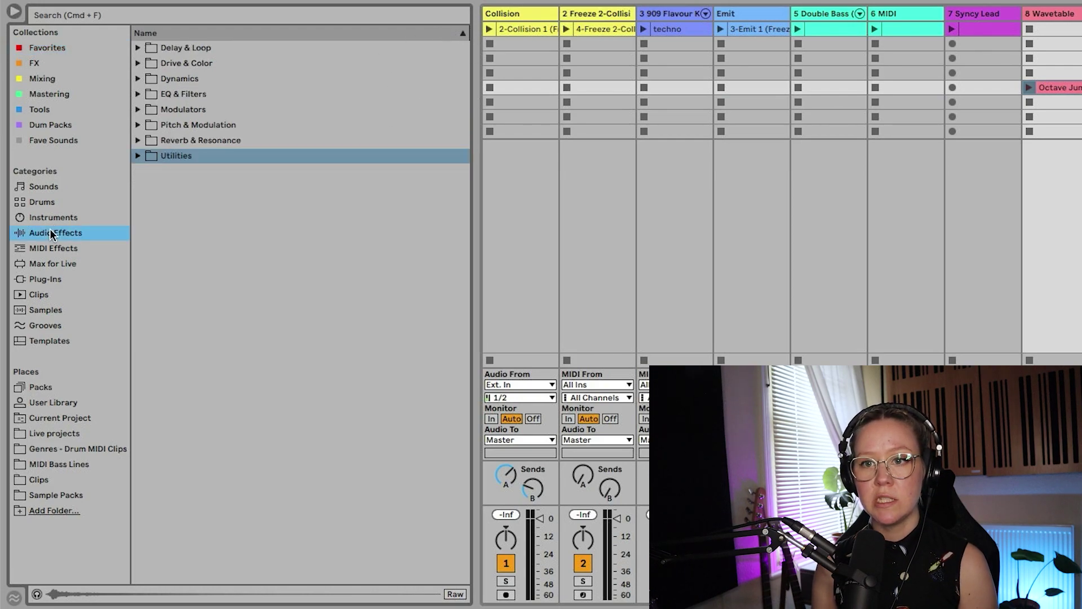
pyautogui.click(137, 156)
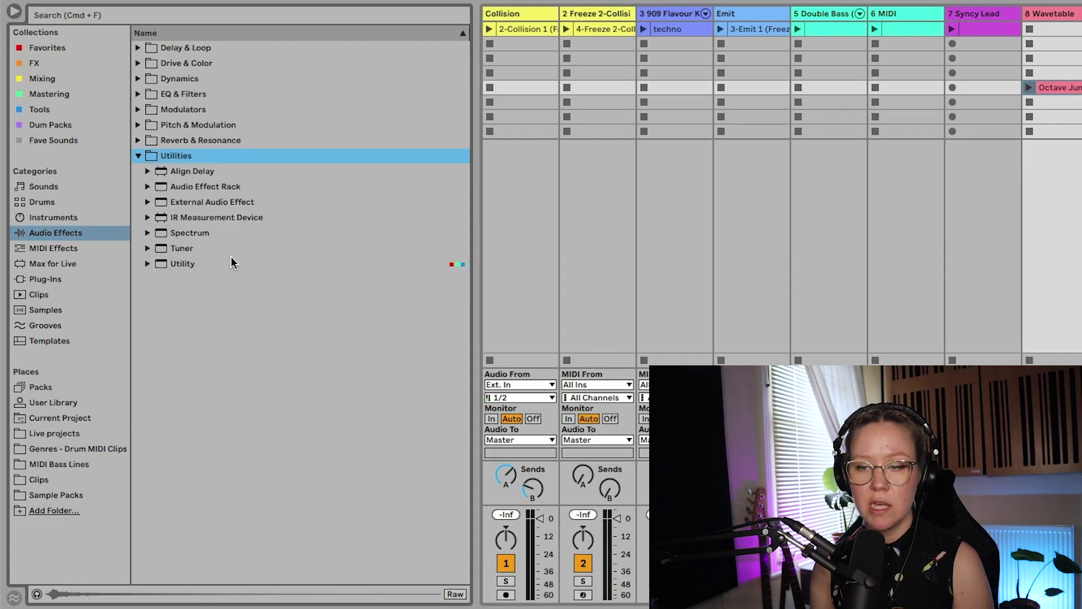
pyautogui.click(200, 248)
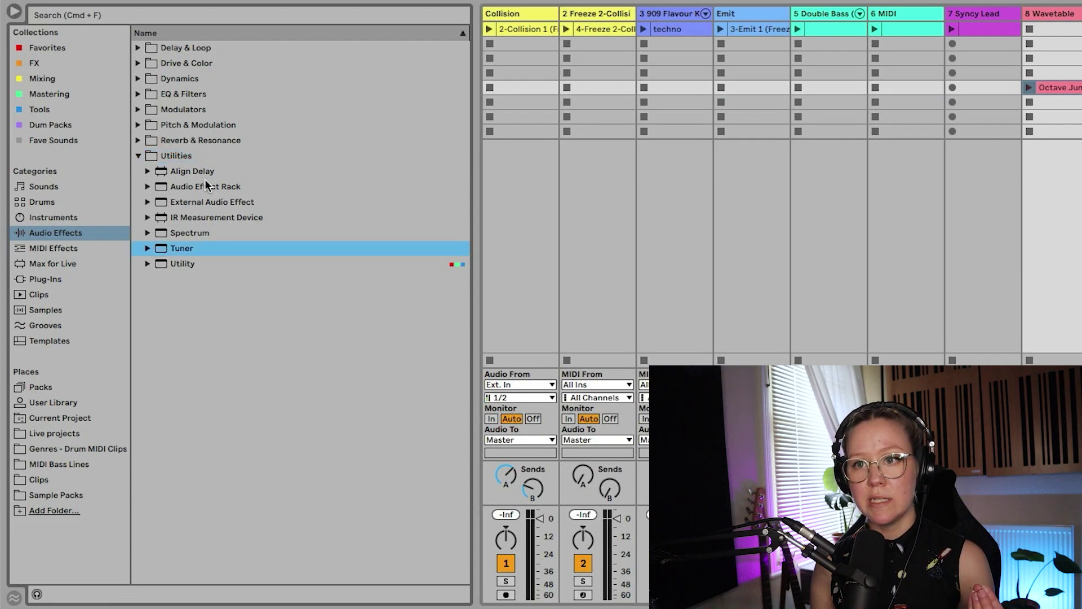
pyautogui.click(220, 187)
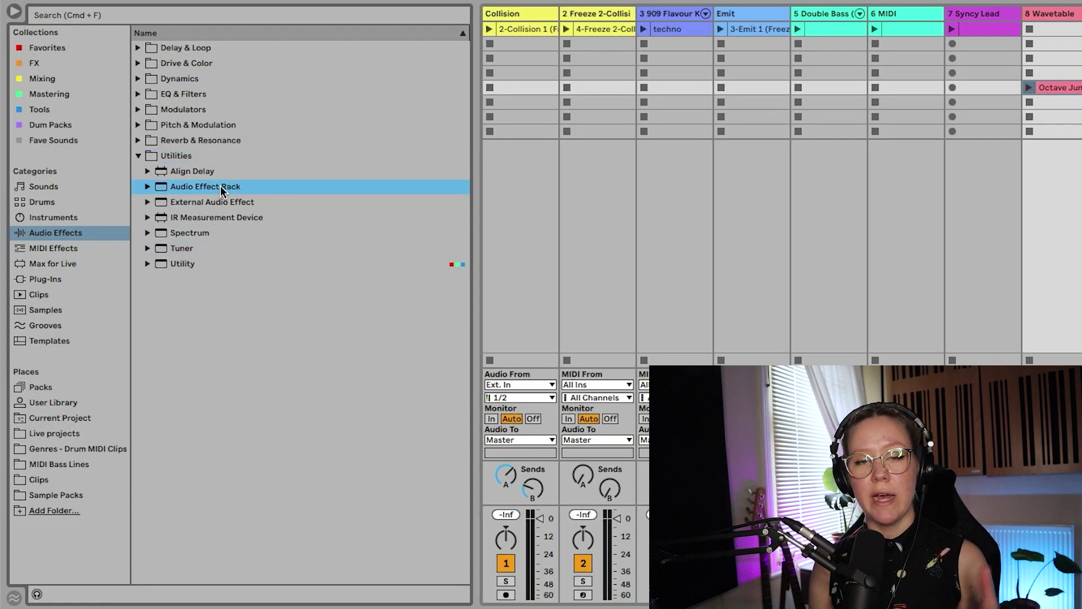
# Tag Audio Effect Rack with Favorites and FX, then find it in Favorites
pyautogui.rightClick(270, 185)
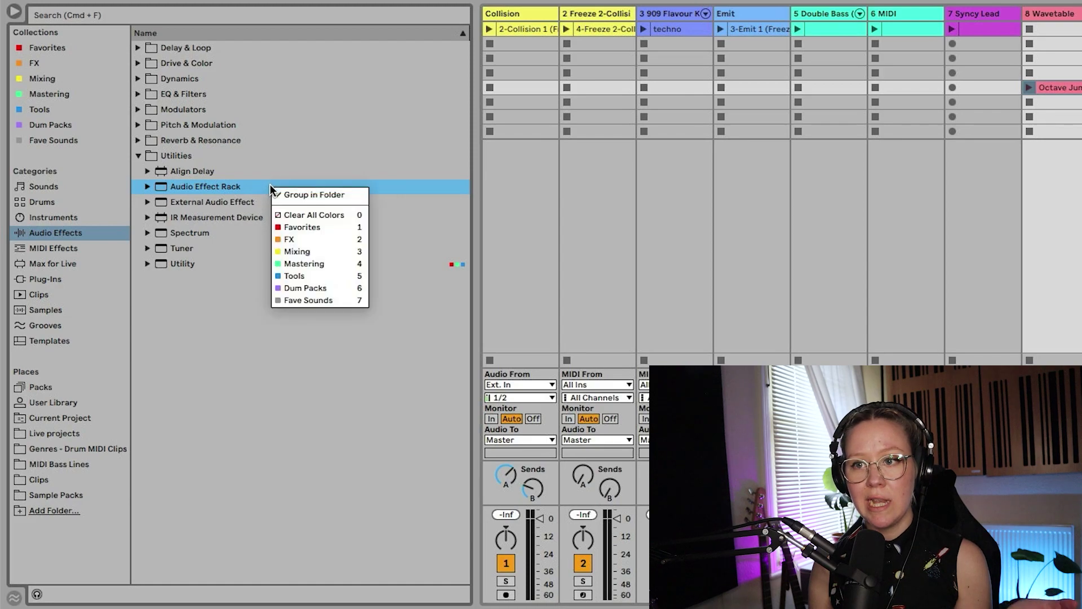
pyautogui.click(320, 229)
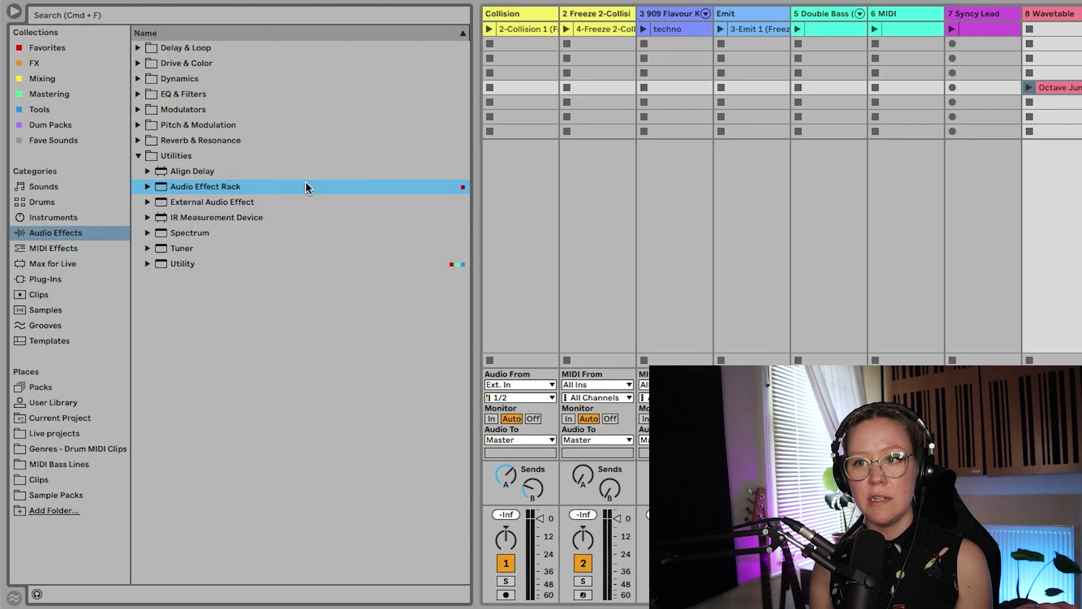
pyautogui.rightClick(307, 186)
pyautogui.click(346, 237)
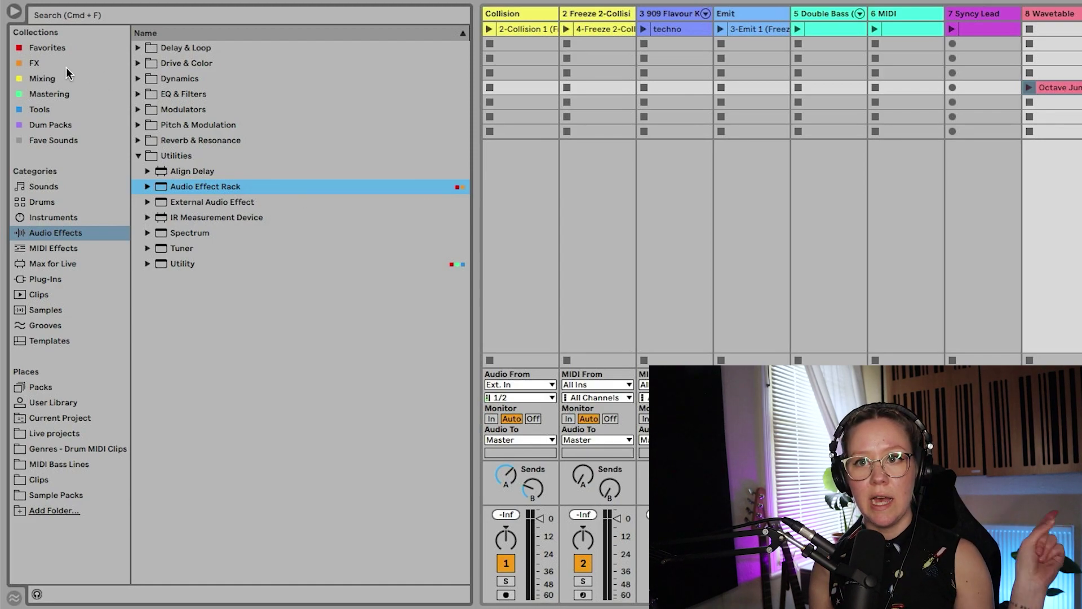
pyautogui.click(55, 49)
pyautogui.click(207, 49)
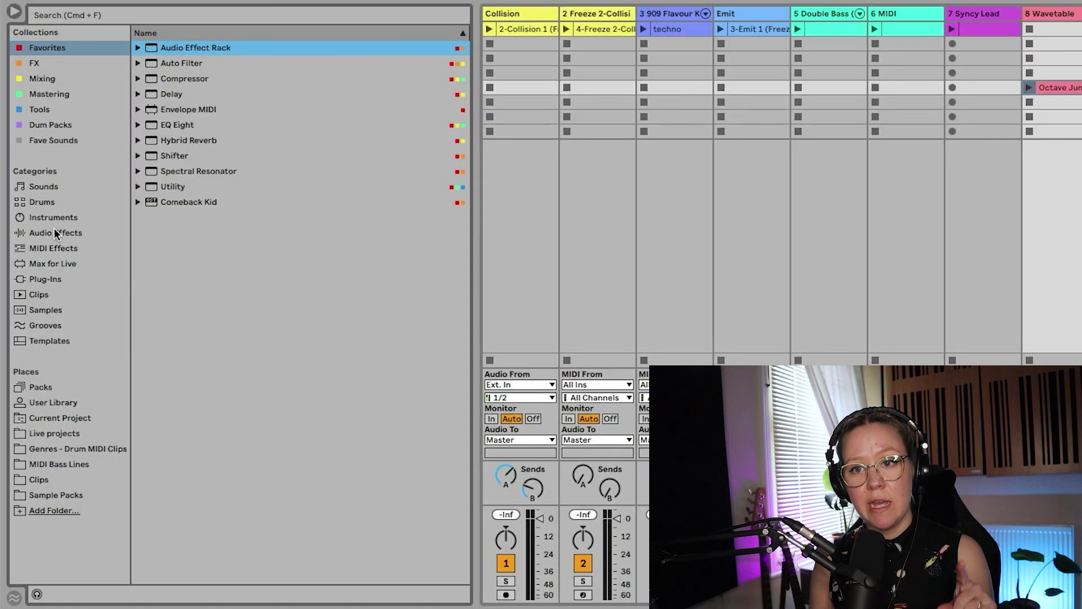
# In Audio Effects, collapse Utilities and turn off Group in Folder for the effects list
pyautogui.click(55, 217)
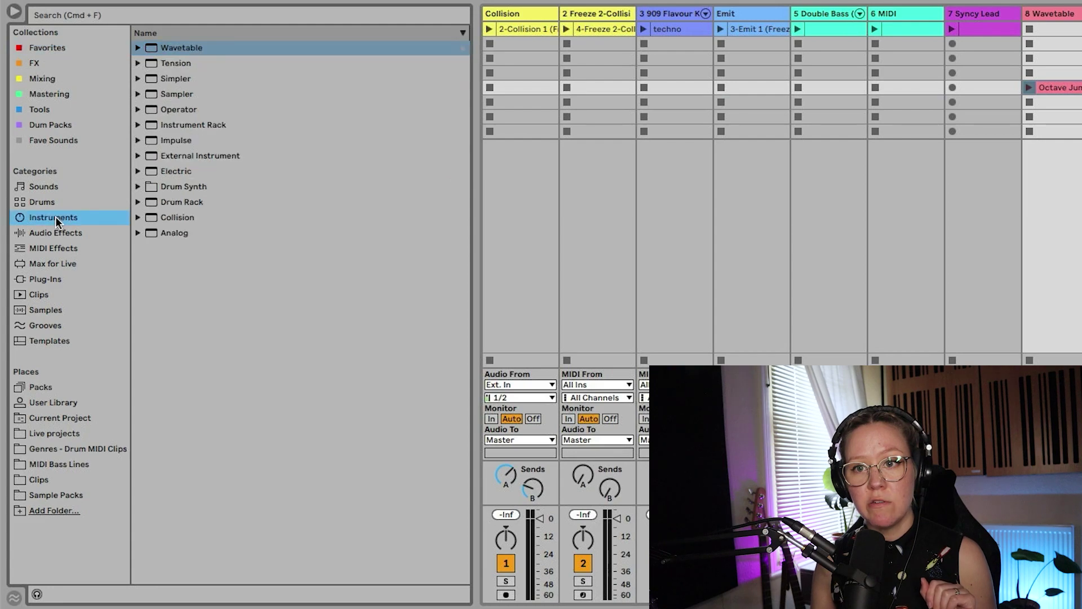
pyautogui.click(55, 231)
pyautogui.click(138, 156)
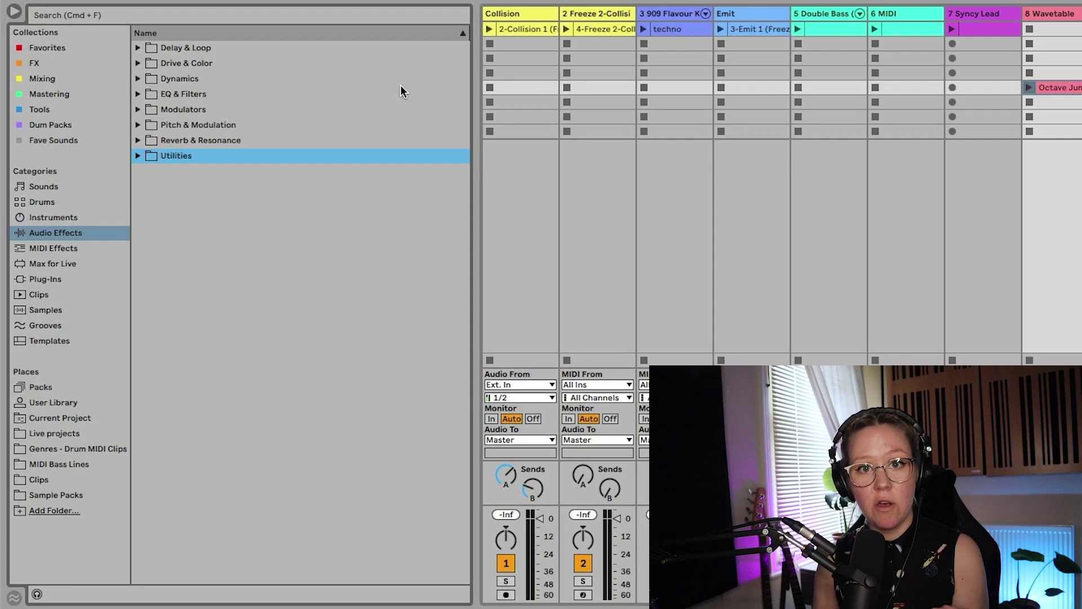
pyautogui.rightClick(336, 195)
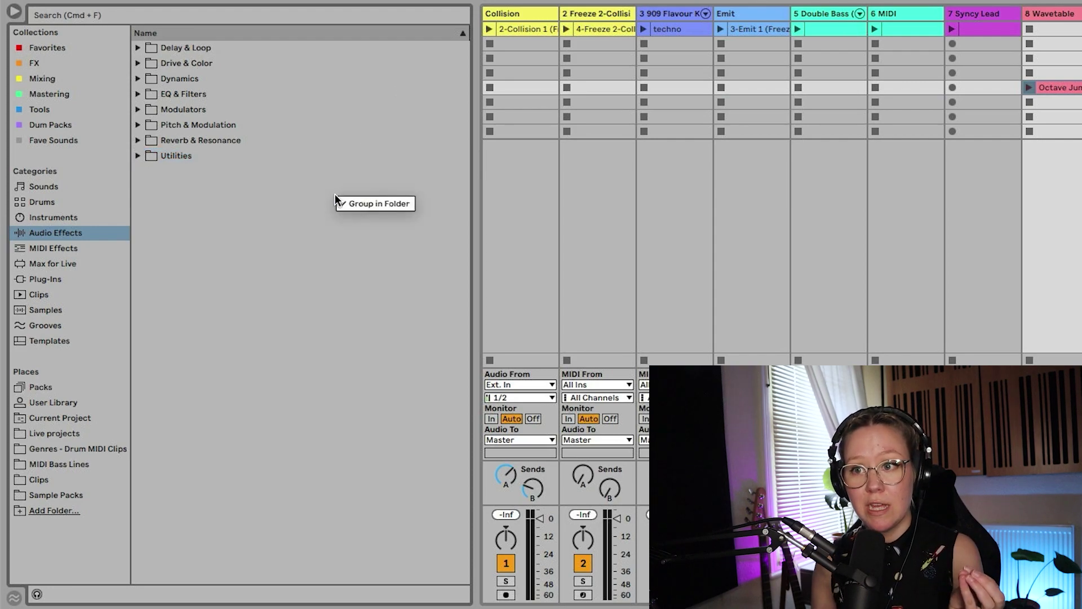
pyautogui.click(385, 206)
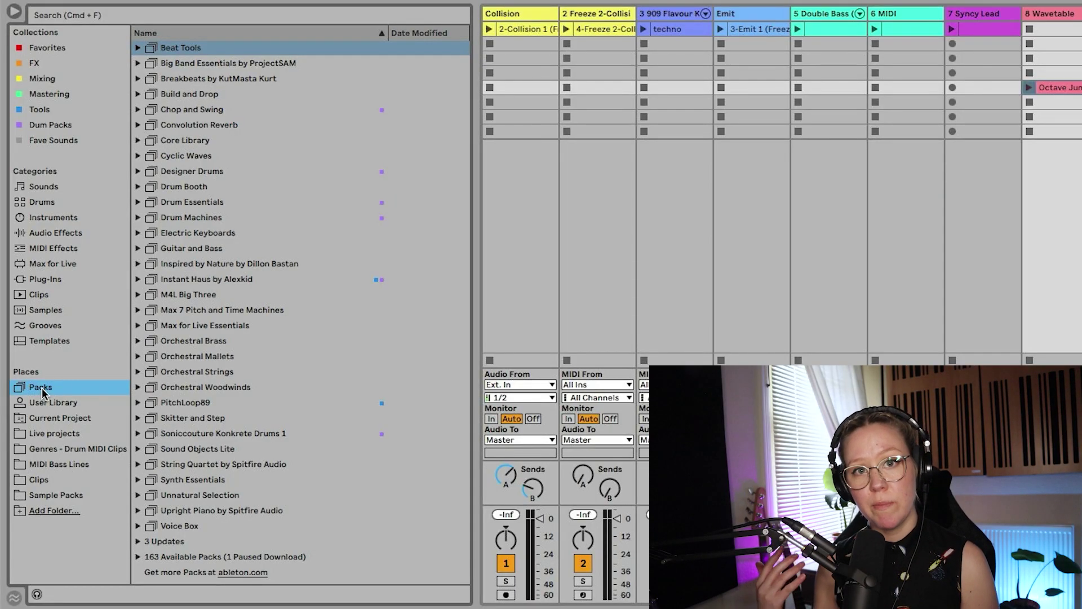
# Expand the 163 available packs and start downloading Bomblastic
pyautogui.click(151, 558)
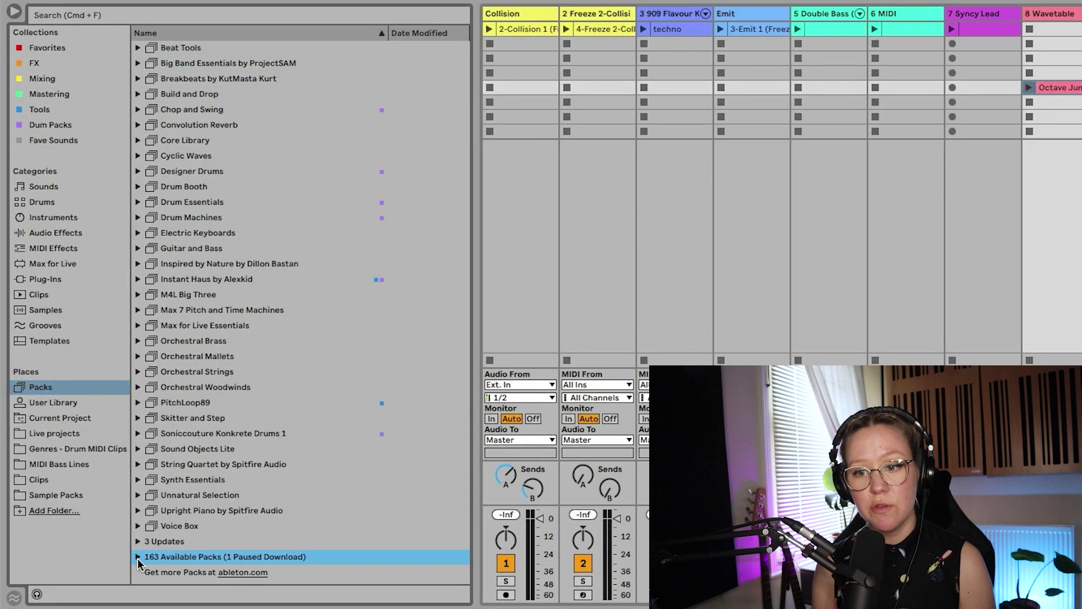
pyautogui.click(137, 557)
pyautogui.scroll(-10, 254, 169)
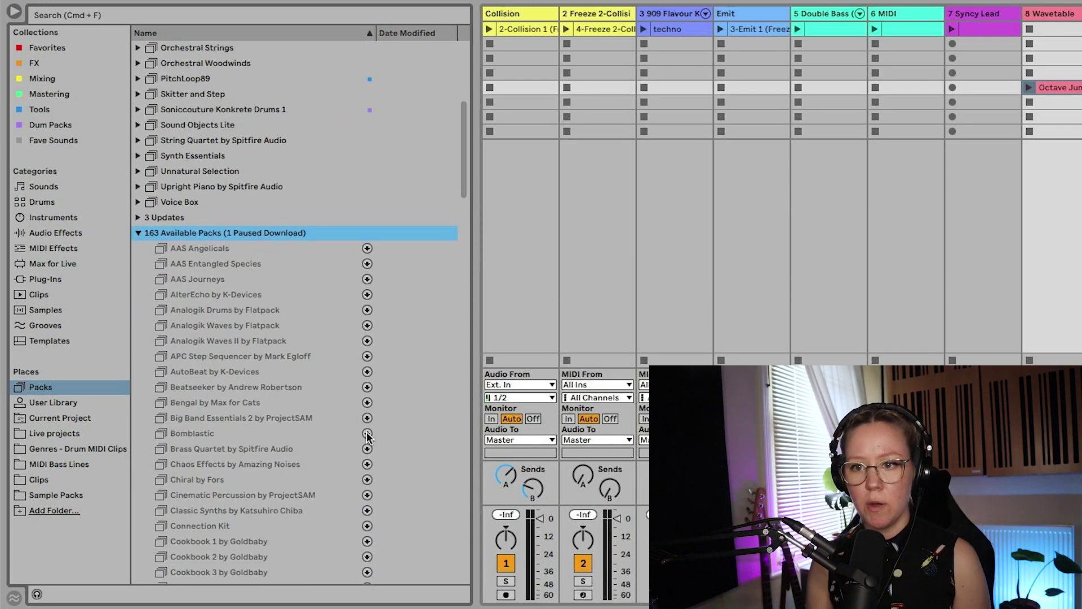
pyautogui.click(367, 435)
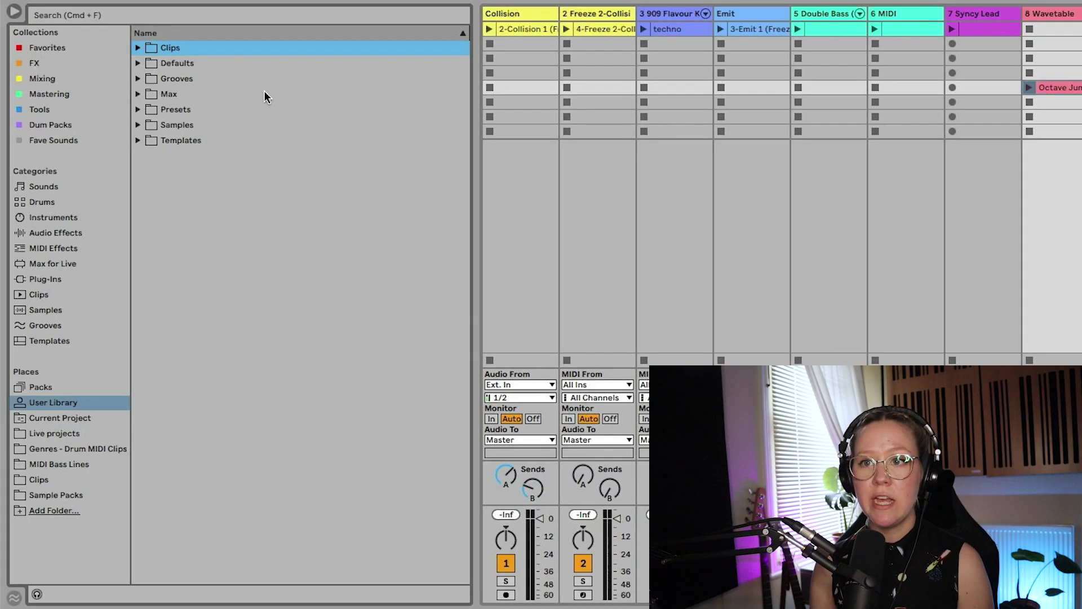
# Inspect the User Library's Clips, Vocal Scale, Max and Operator presets folders
pyautogui.click(138, 48)
pyautogui.click(147, 63)
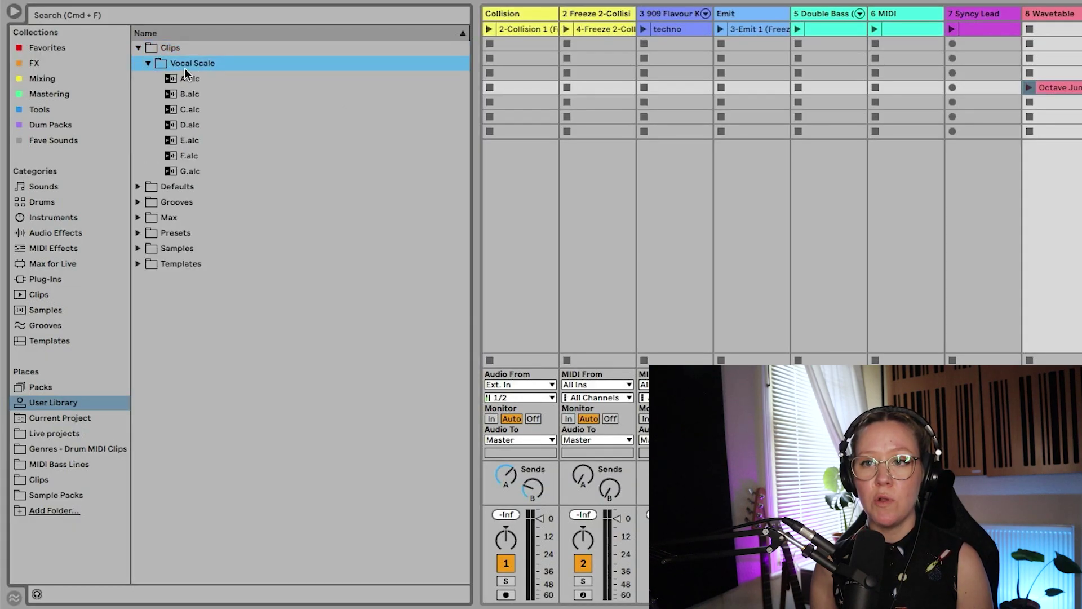
pyautogui.click(138, 48)
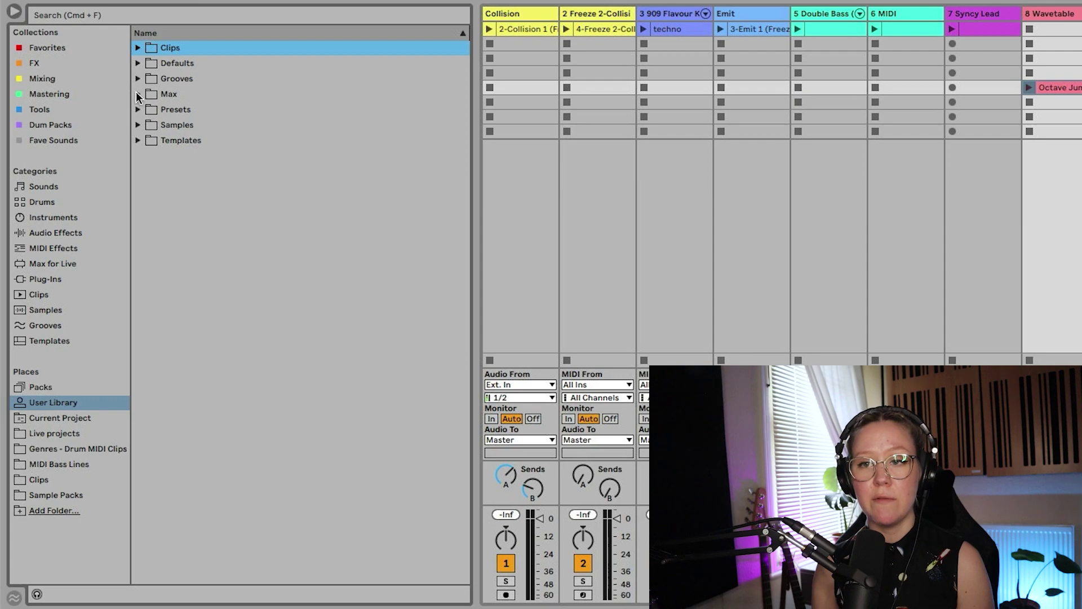
pyautogui.click(138, 94)
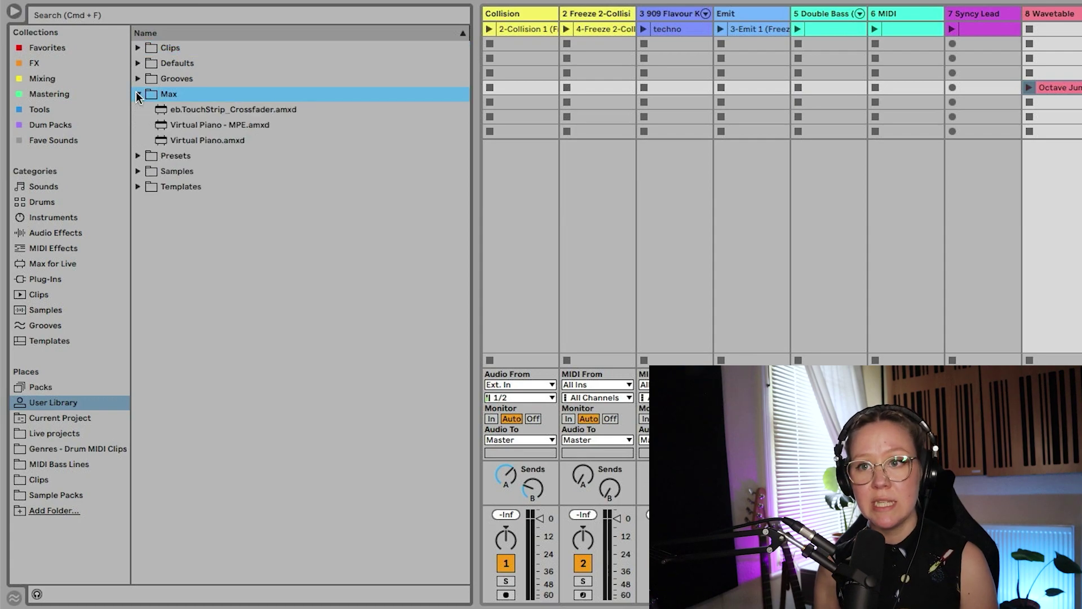
pyautogui.click(138, 156)
pyautogui.click(158, 279)
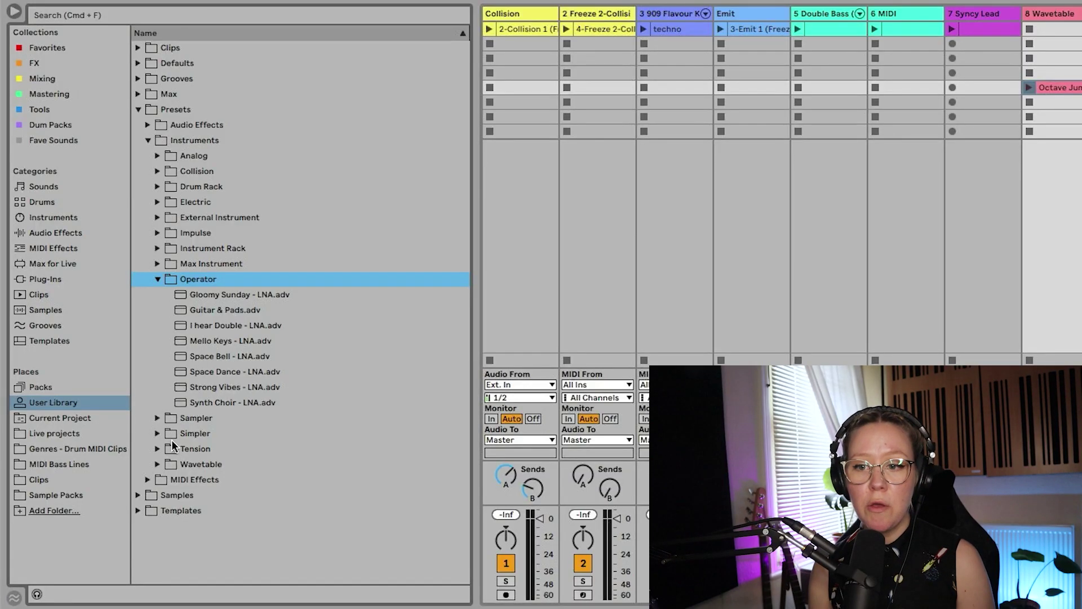
# Inspect the fave and Imported samples and Templates folders, then show Current Project
pyautogui.click(140, 490)
pyautogui.click(147, 141)
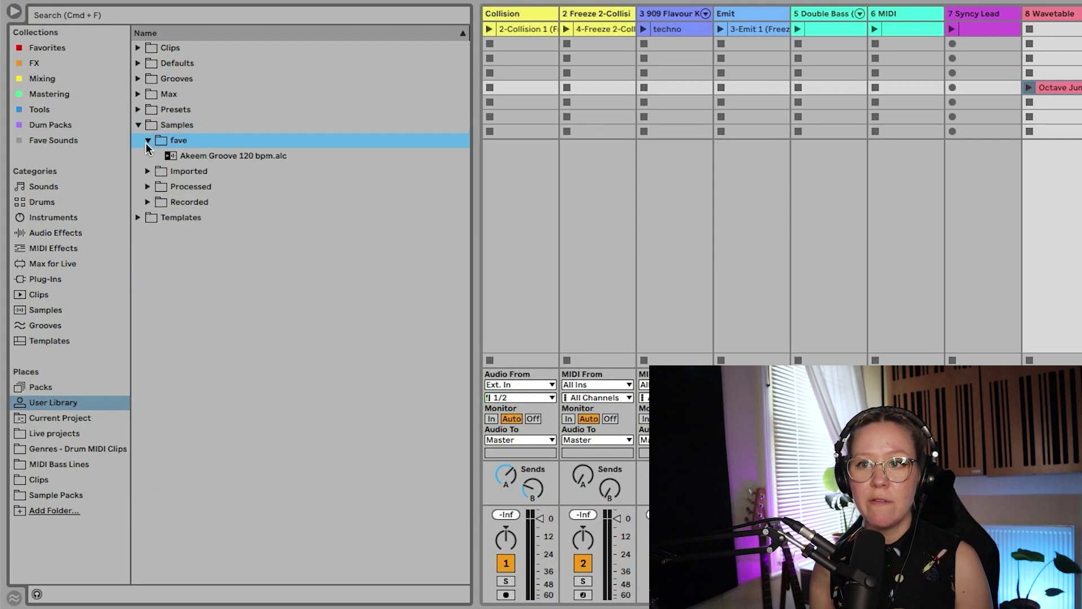
pyautogui.click(148, 171)
pyautogui.click(149, 157)
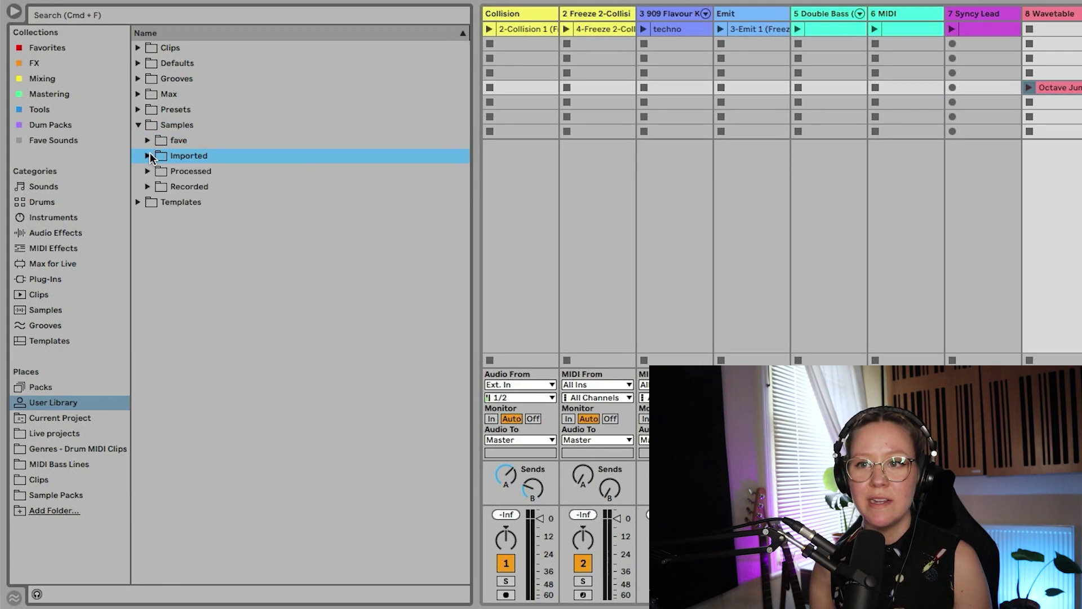
pyautogui.click(138, 202)
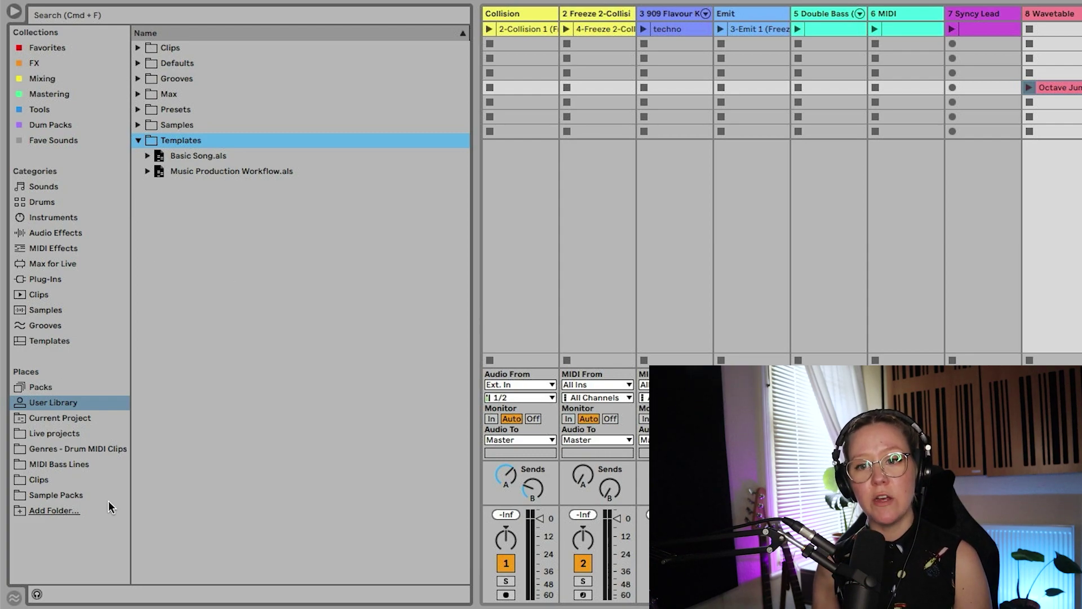
pyautogui.click(61, 420)
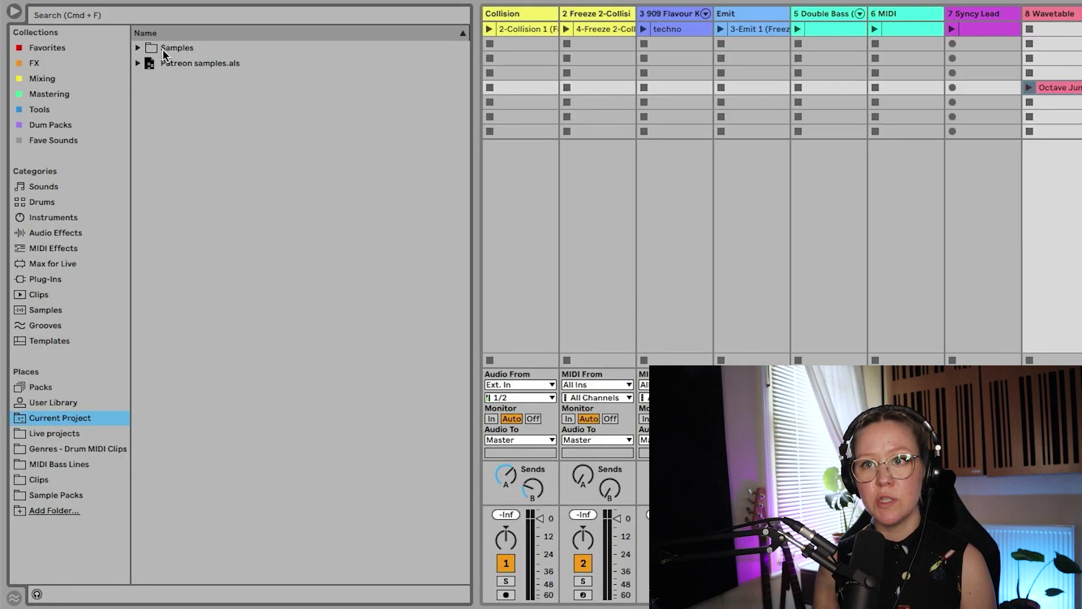
# Expand the project's Samples folder, then list all project folders under Live projects
pyautogui.click(163, 49)
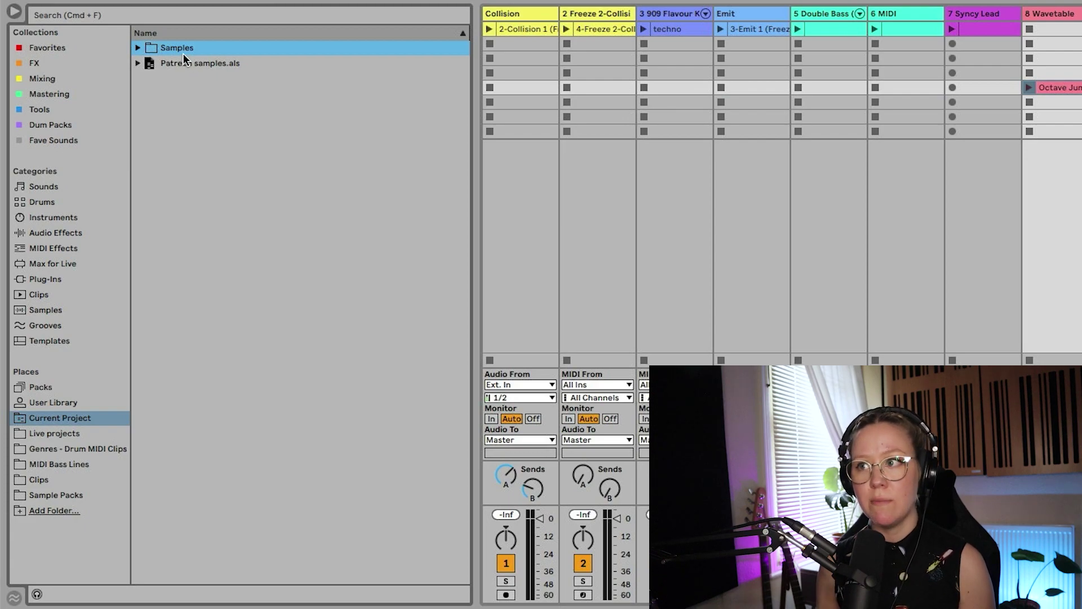
pyautogui.click(137, 48)
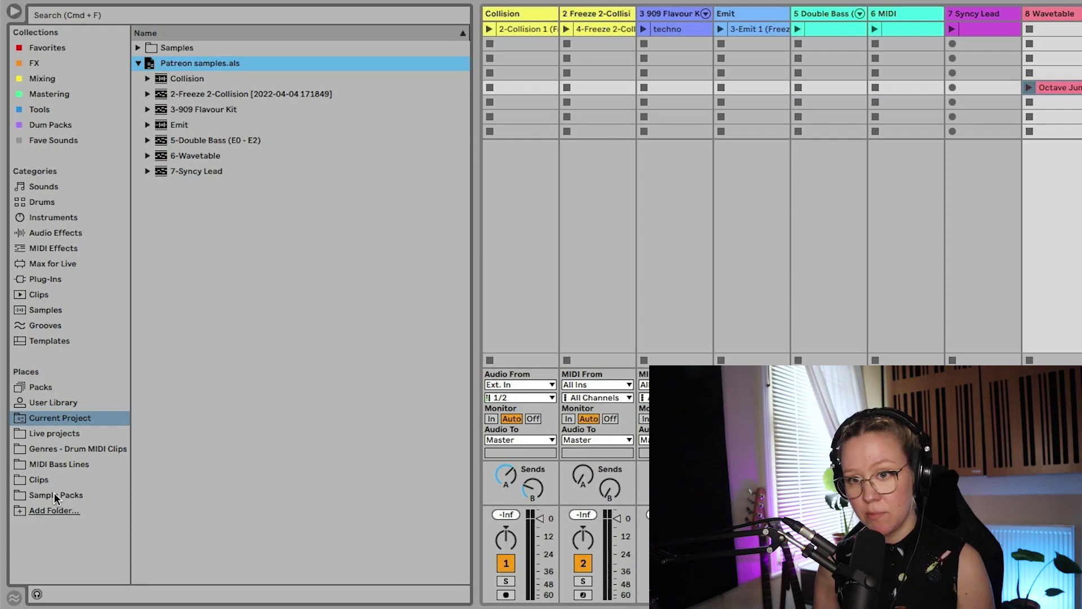
pyautogui.click(48, 435)
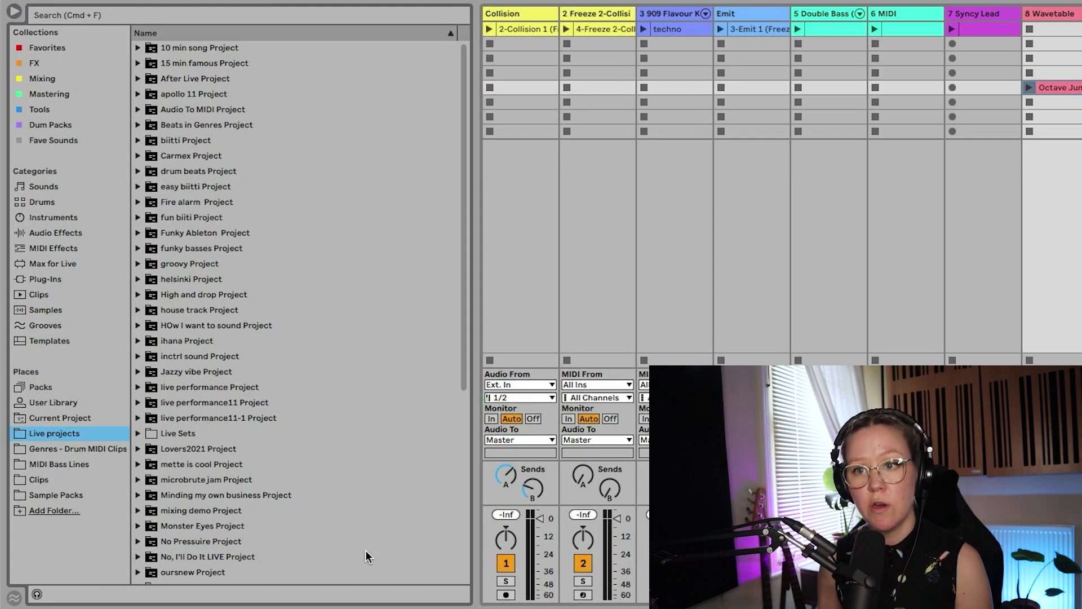
# Add the 4-Organ House track from easy biitti.als into the Session View
pyautogui.click(138, 186)
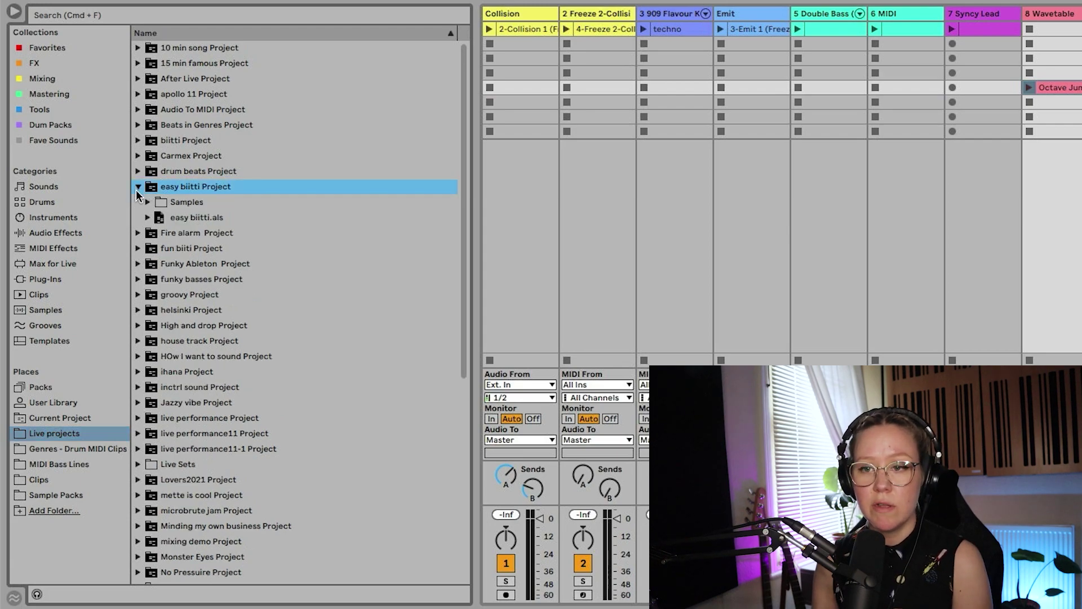
pyautogui.click(148, 217)
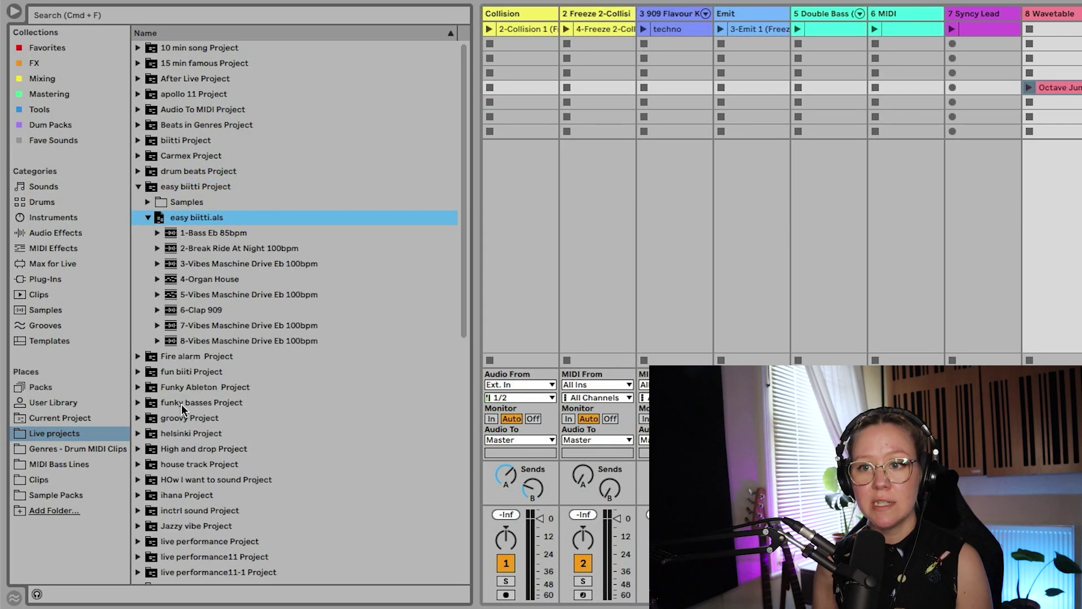
pyautogui.moveTo(186, 287); pyautogui.dragTo(914, 103)
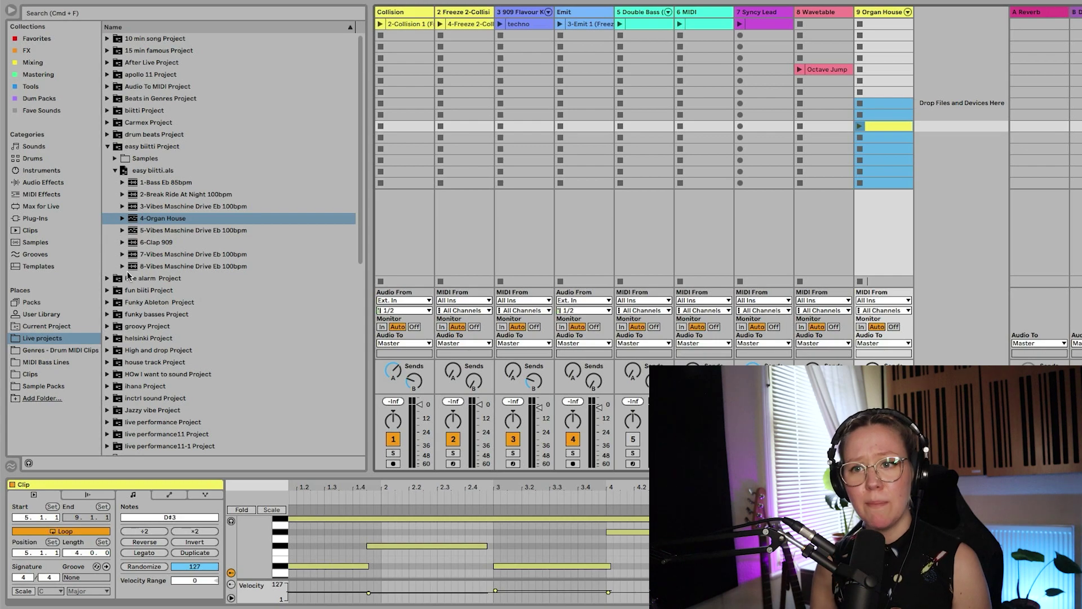
# Place the 4-Organ House track's N.N. clip into the Wavetable track 8
pyautogui.click(122, 219)
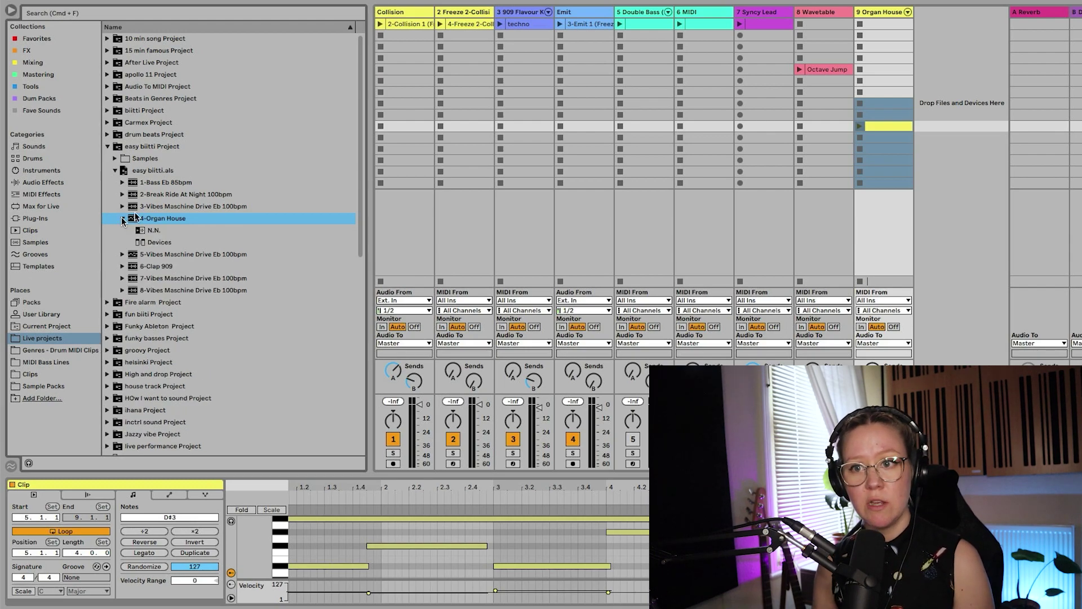
pyautogui.click(151, 231)
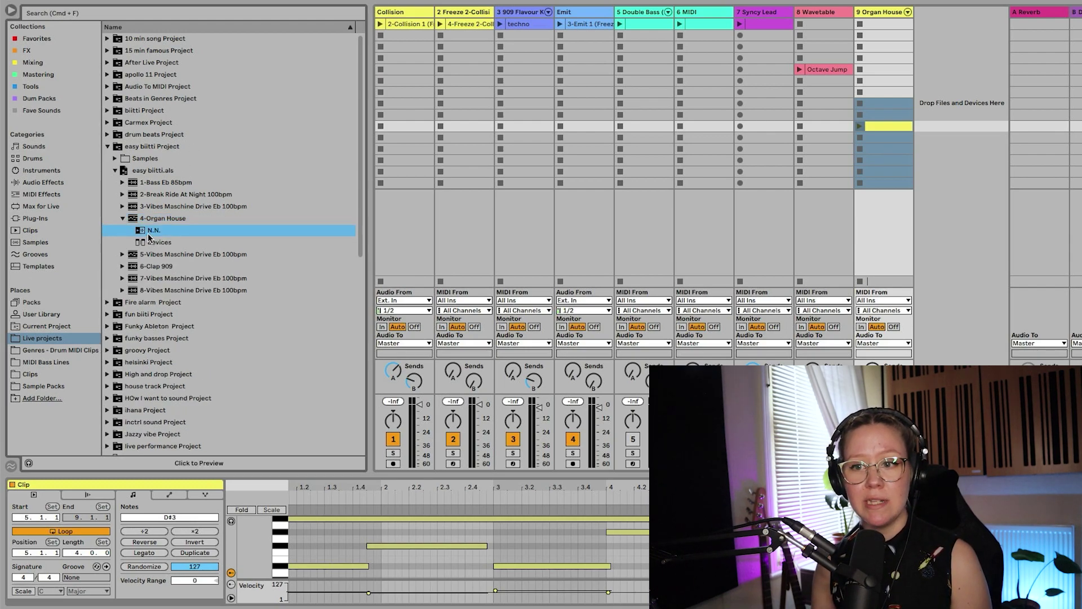
pyautogui.moveTo(380, 231); pyautogui.dragTo(837, 116)
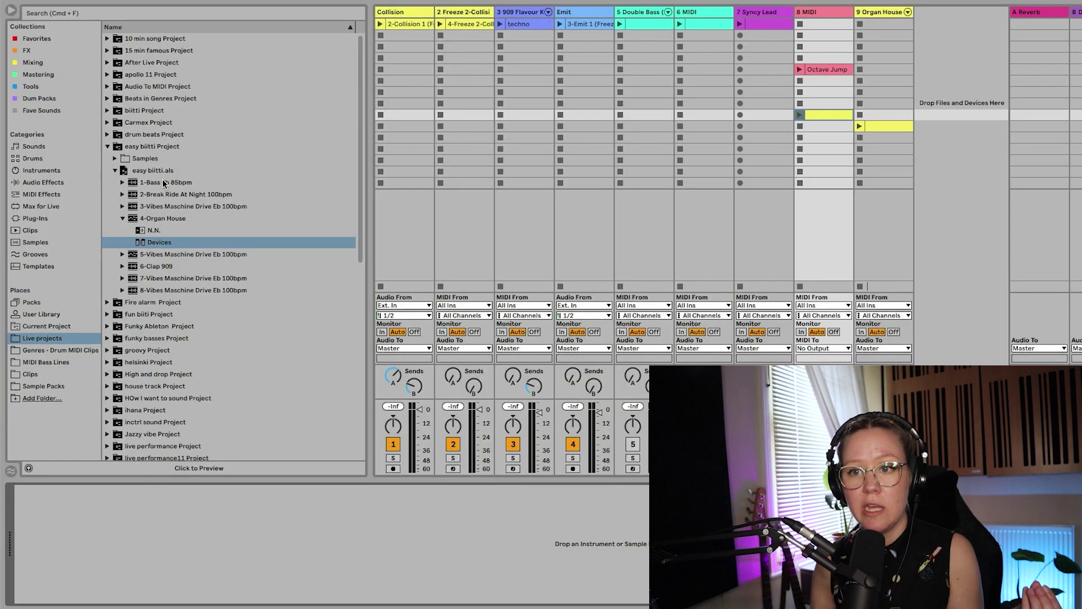
pyautogui.click(154, 220)
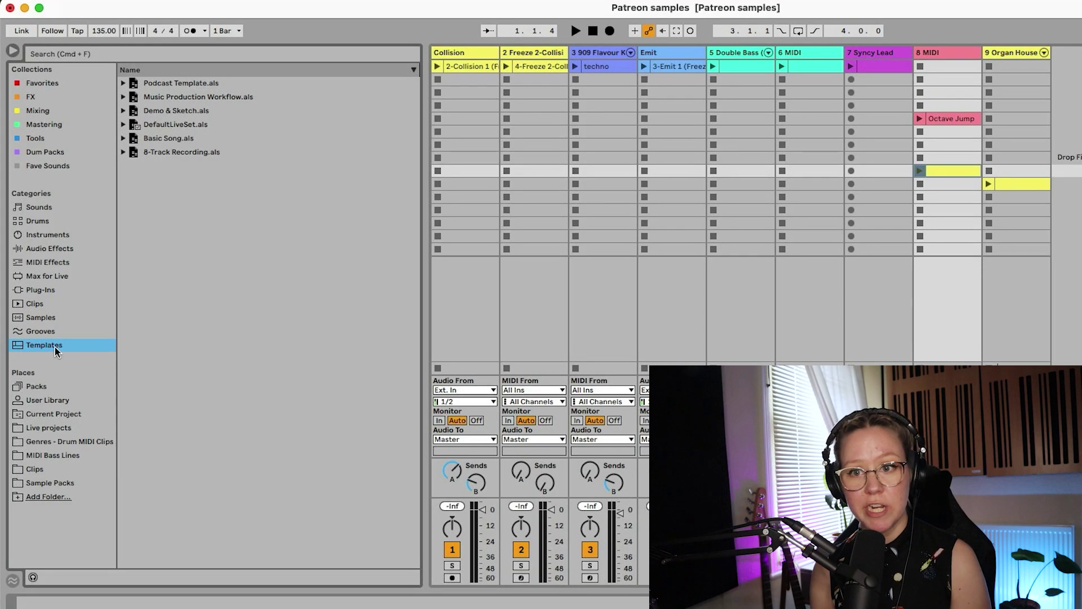
# Create a new Live Set from the Music Production Workflow template and hide the browser
pyautogui.click(41, 402)
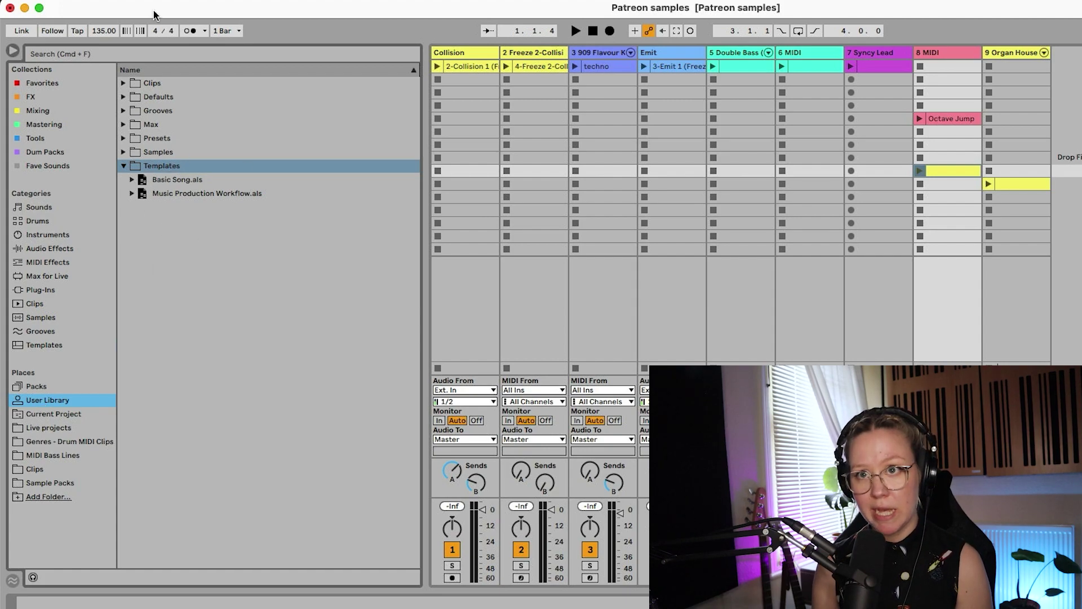
pyautogui.click(99, 2)
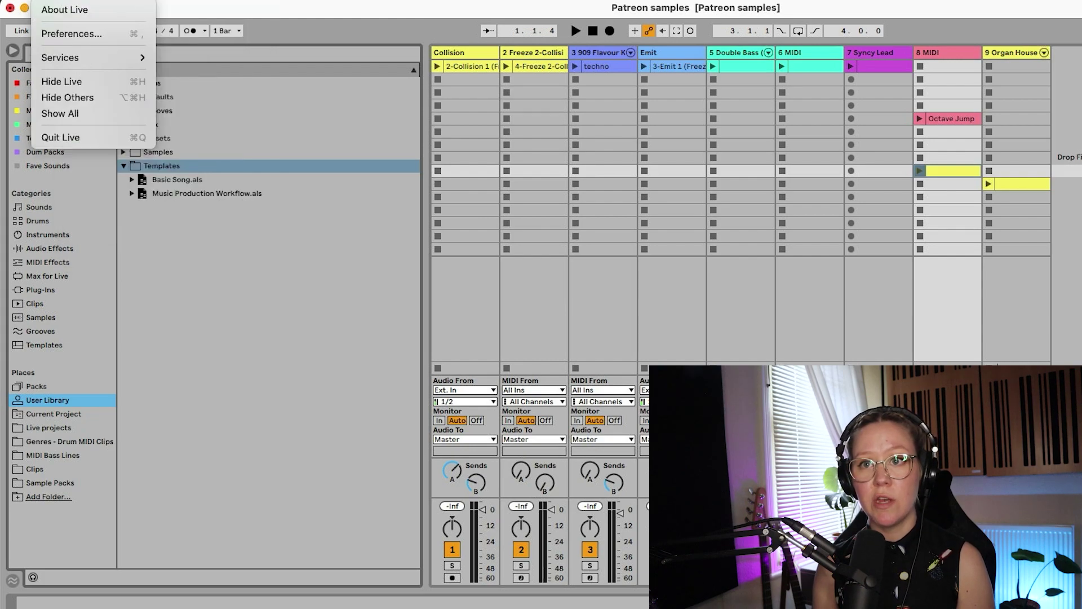
pyautogui.click(94, 9)
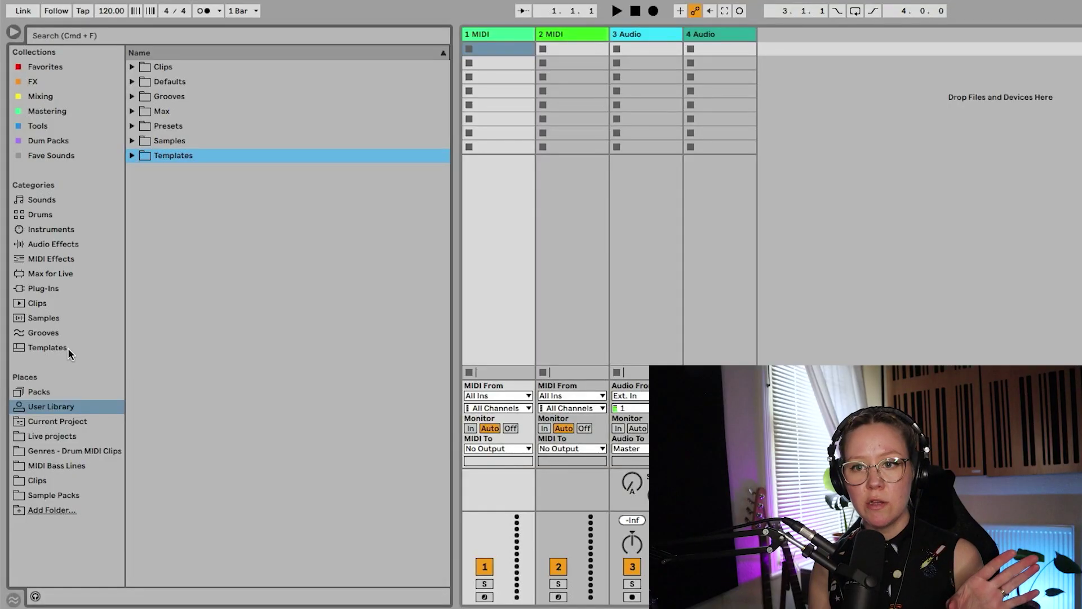
pyautogui.click(68, 347)
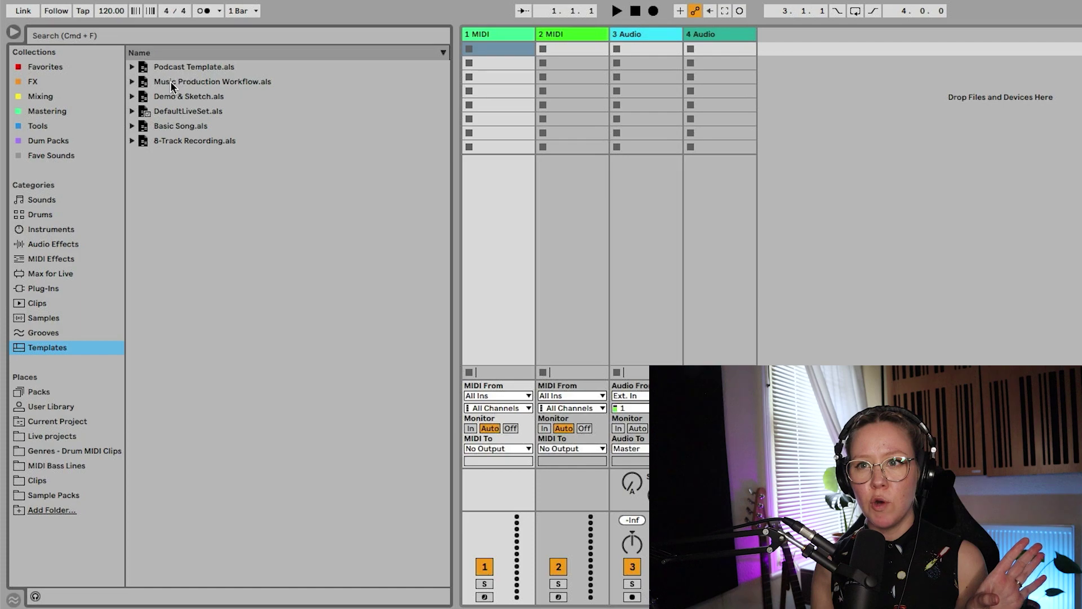
pyautogui.doubleClick(192, 82)
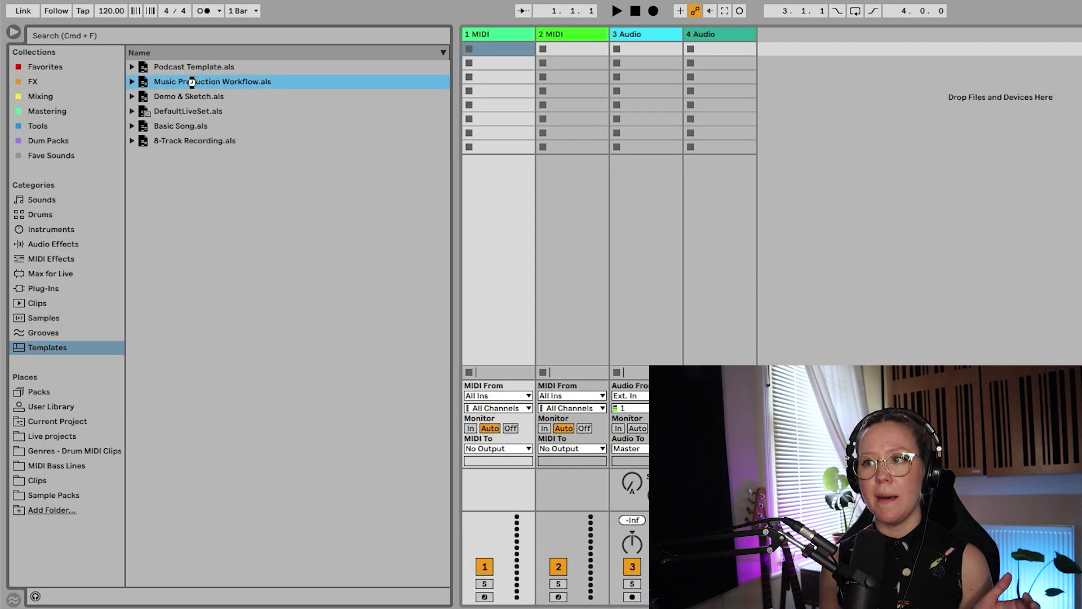
pyautogui.click(13, 34)
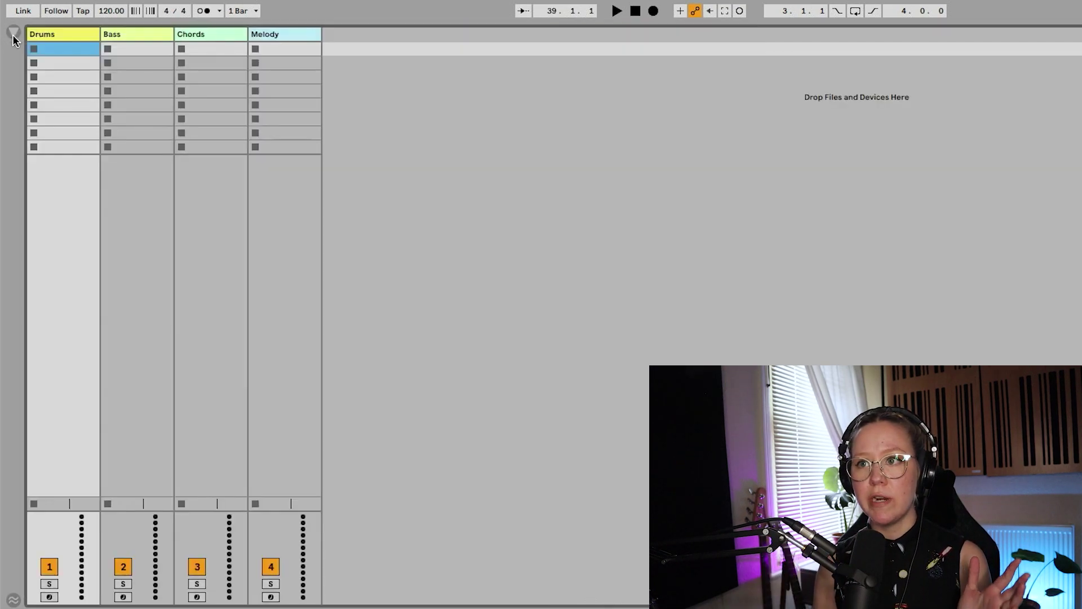
# Select the Bass, Chords and Melody tracks, then the Intro scene
pyautogui.click(125, 32)
pyautogui.click(202, 35)
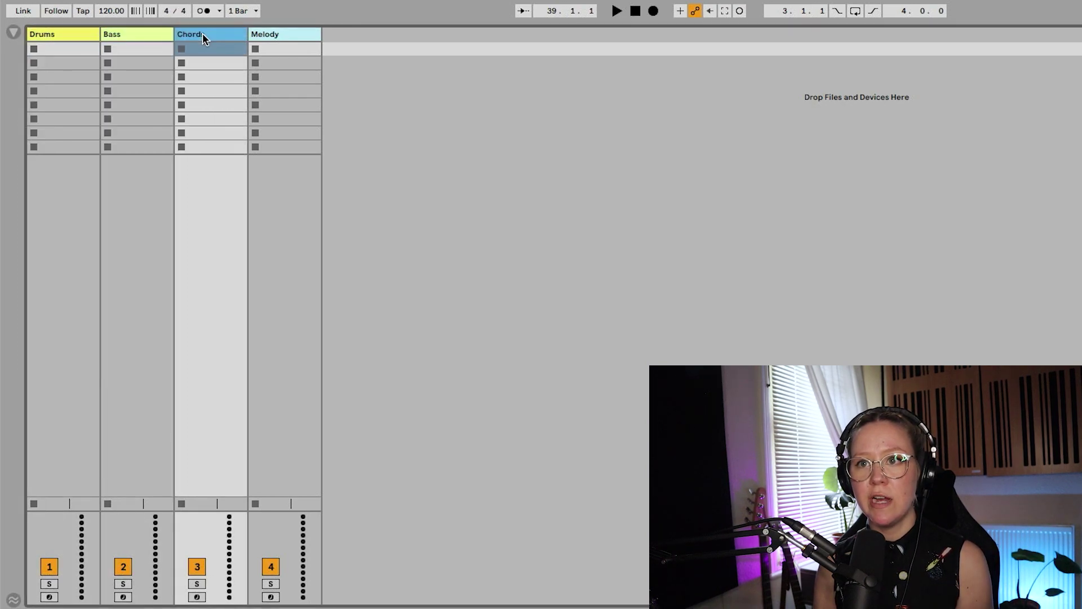
pyautogui.click(282, 35)
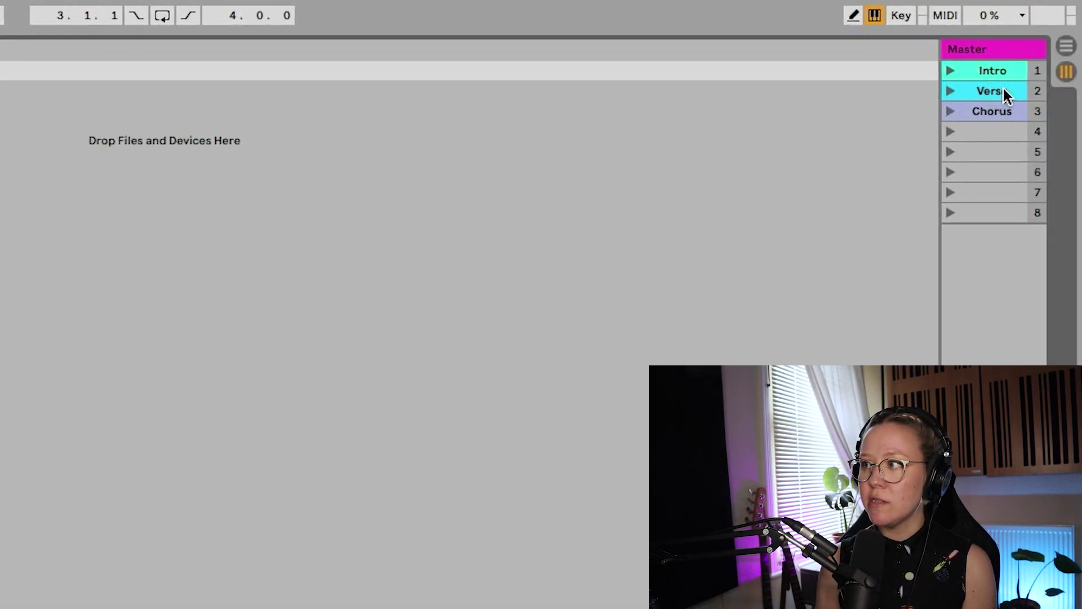
pyautogui.click(1012, 69)
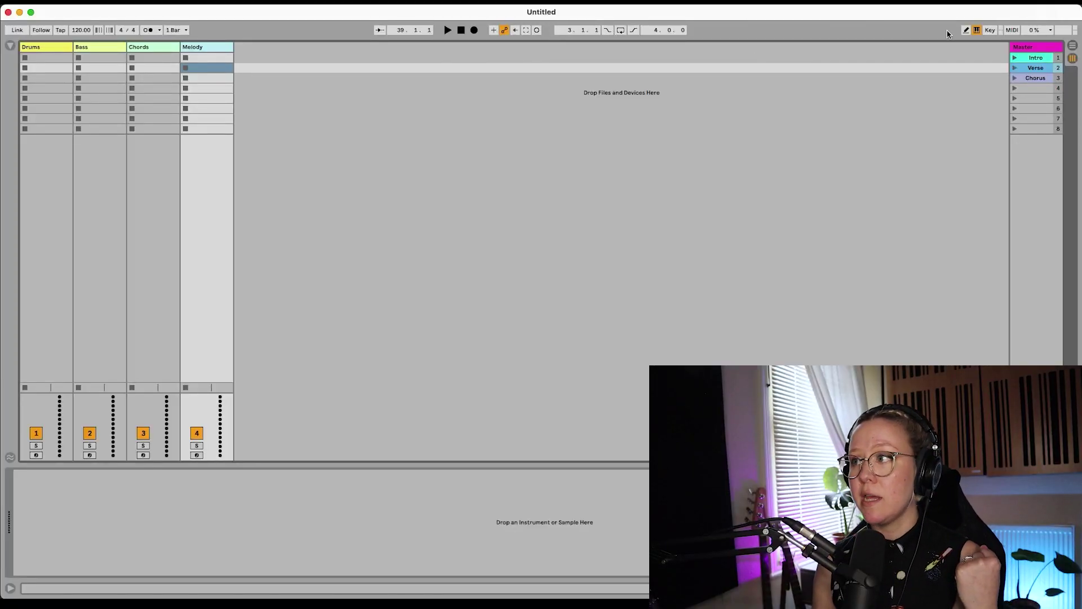
# Map F9 to the Record button in Key Map mode, then use F9 to start and stop recording
pyautogui.click(991, 29)
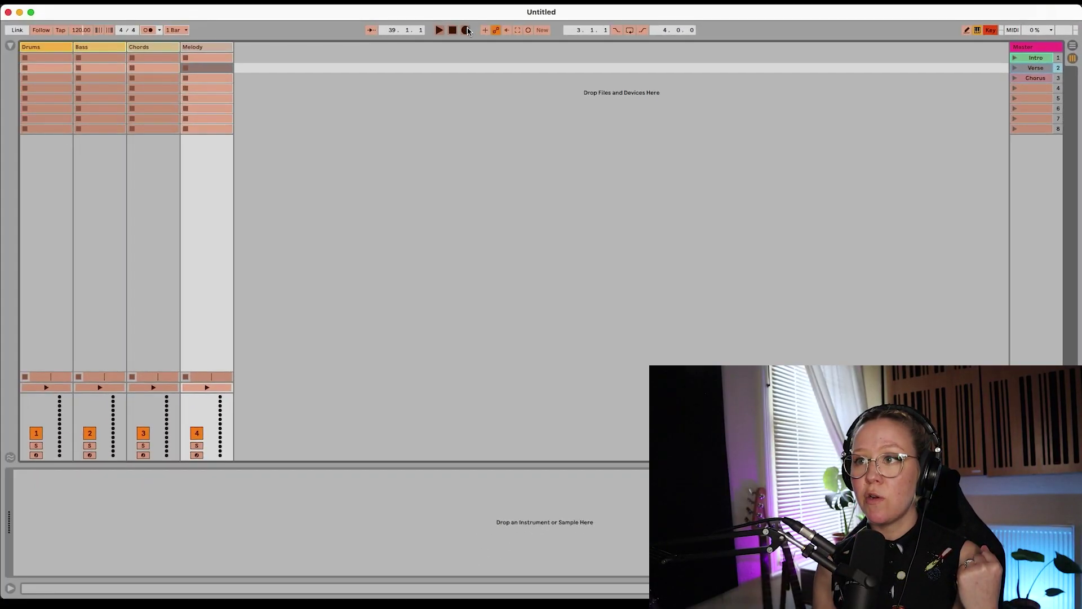
pyautogui.click(466, 30)
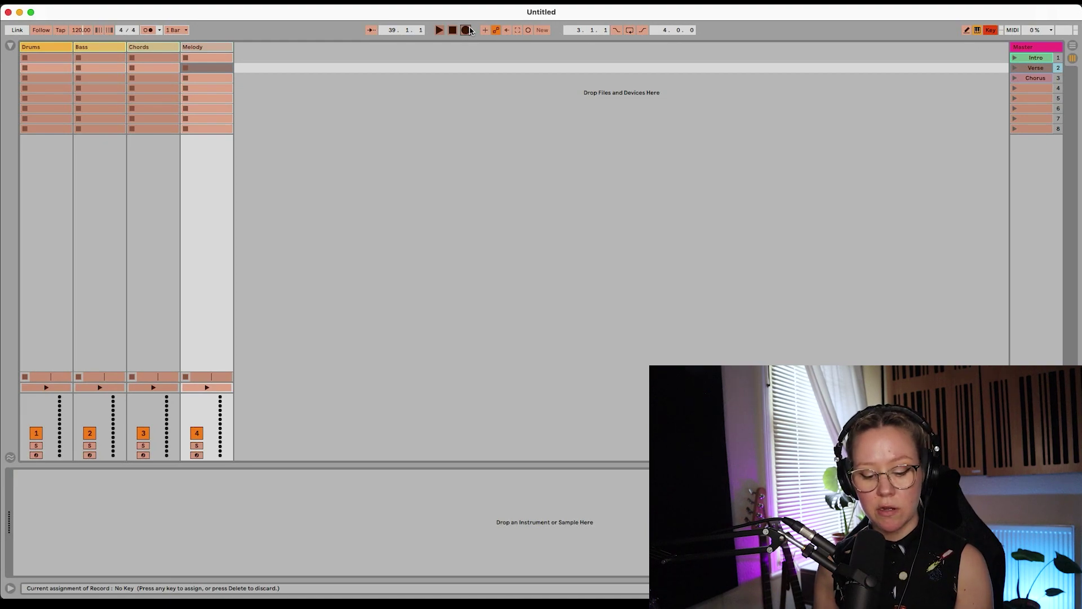
pyautogui.click(991, 30)
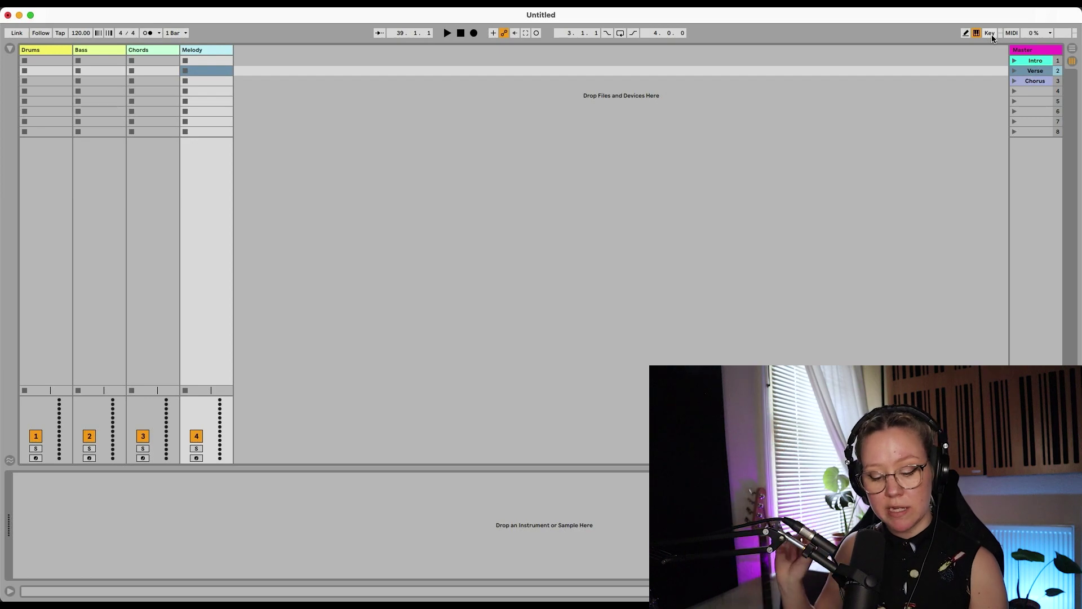
pyautogui.press('F9')
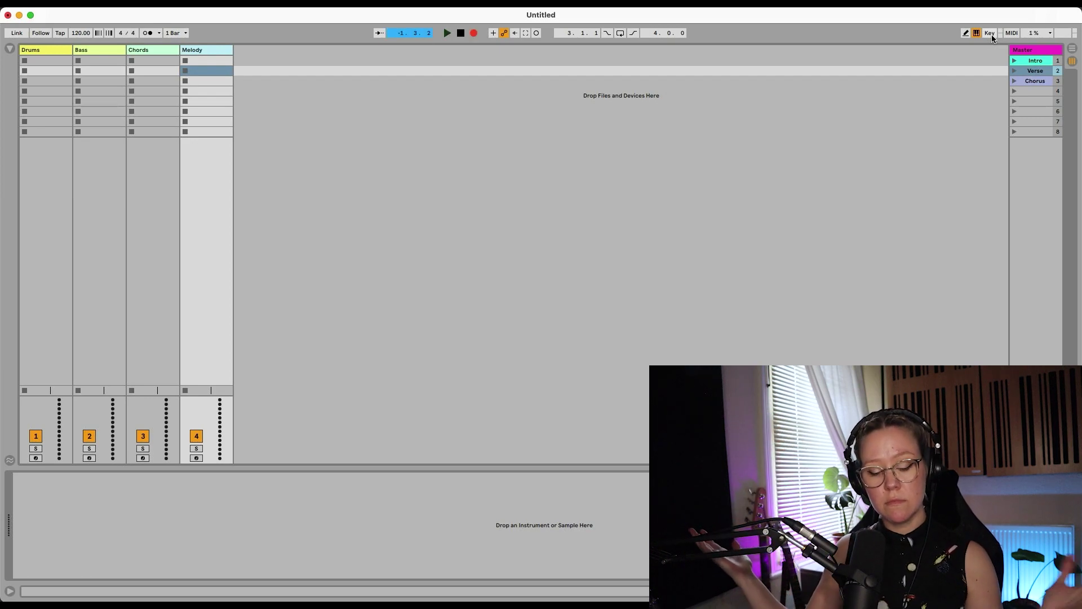
pyautogui.press('F9')
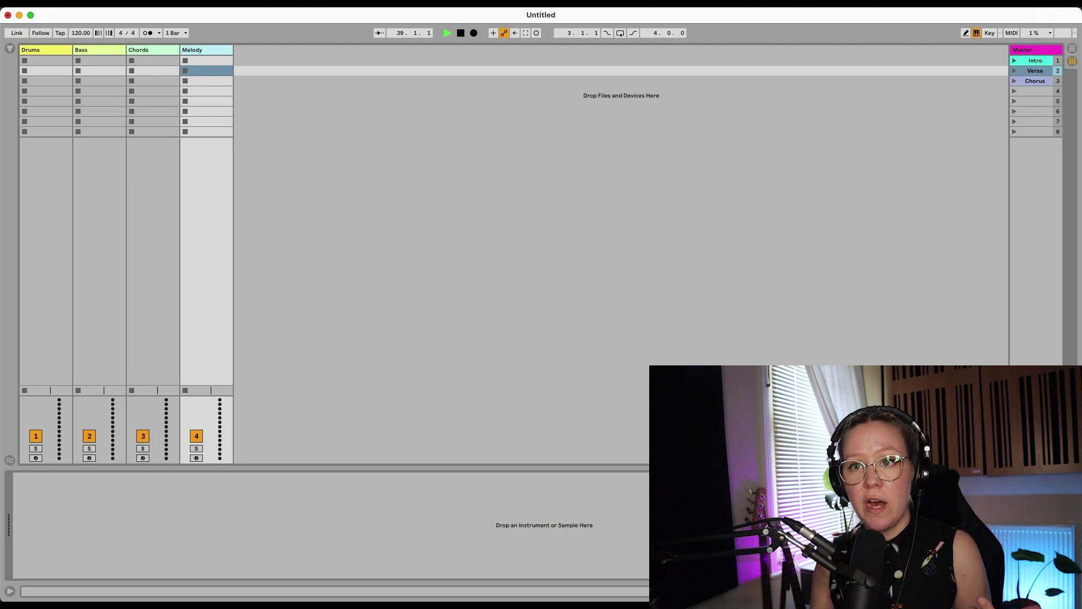
# Begin saving the set as a template, with the cursor at the end of its name
pyautogui.click(62, 4)
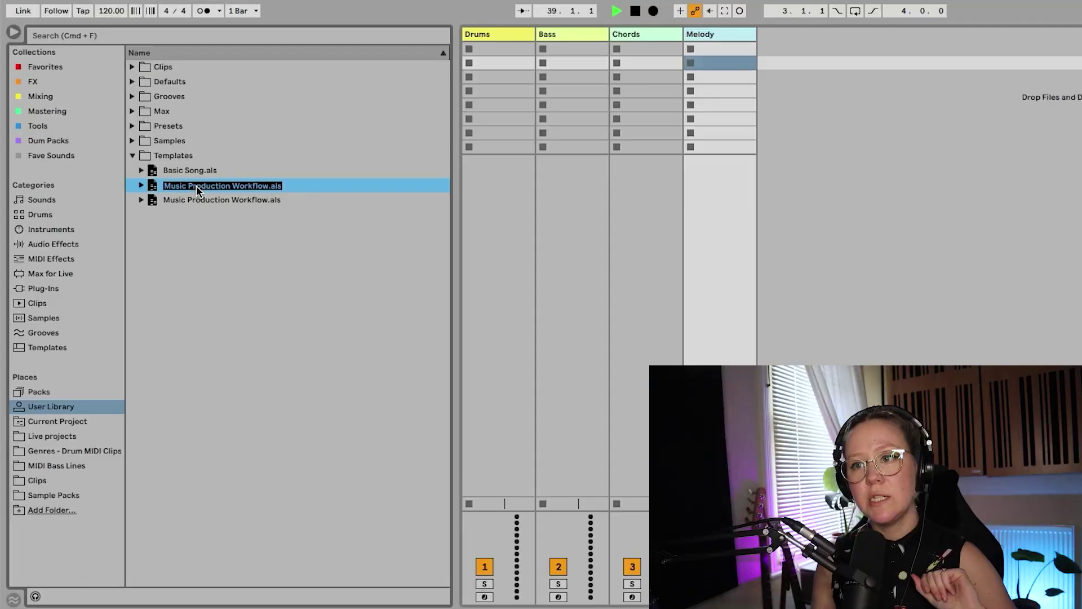
pyautogui.press('Return')
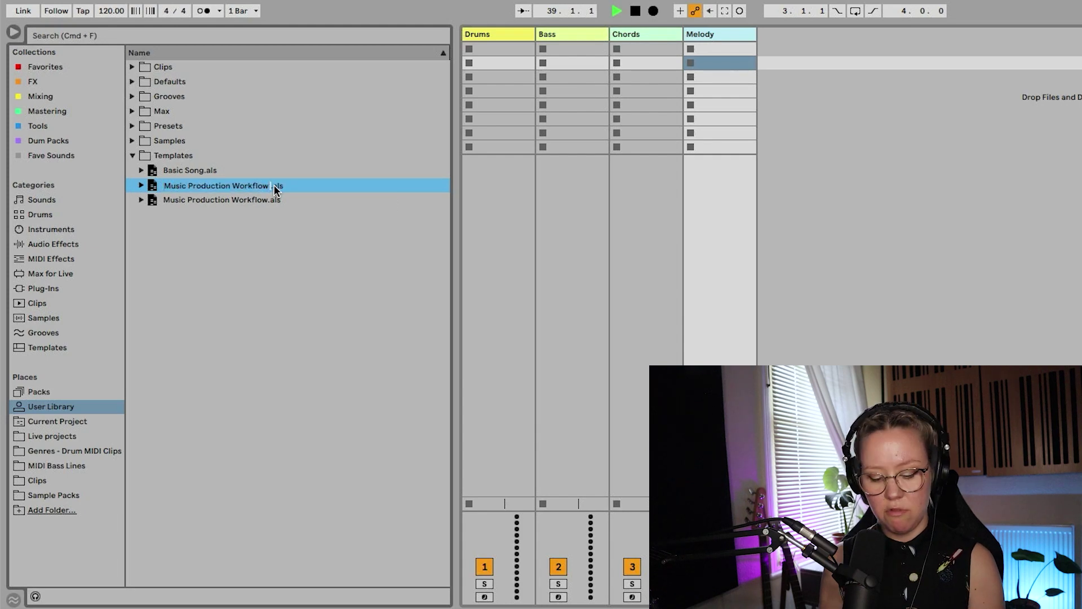
# Name the template 'Music Production Workflow THE BEST' and make it the default Live Set
pyautogui.write('BEST')
pyautogui.press('Return')
pyautogui.click(56, 347)
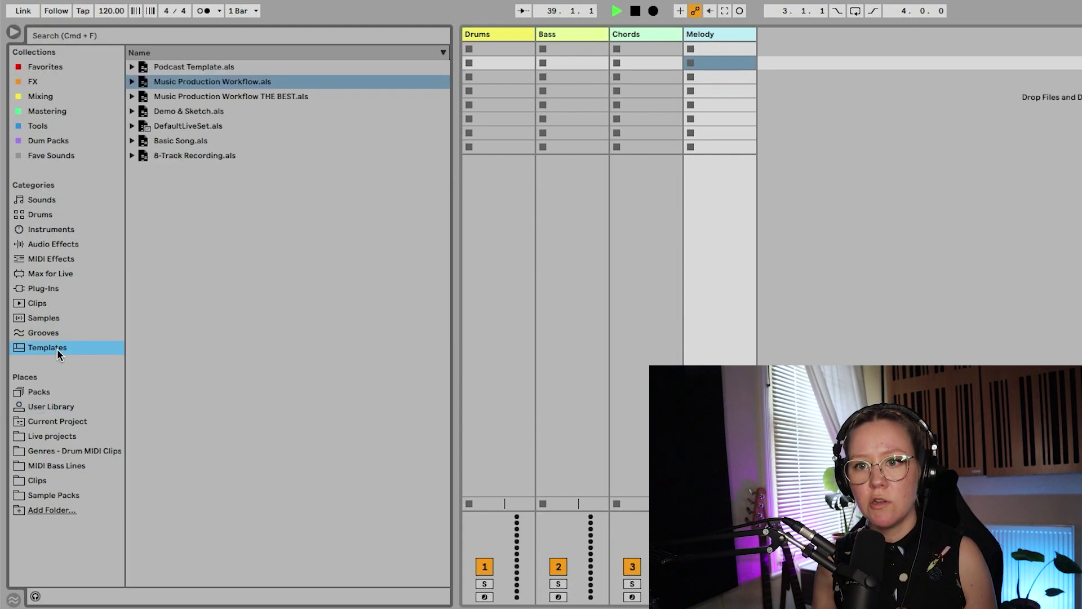
pyautogui.click(277, 97)
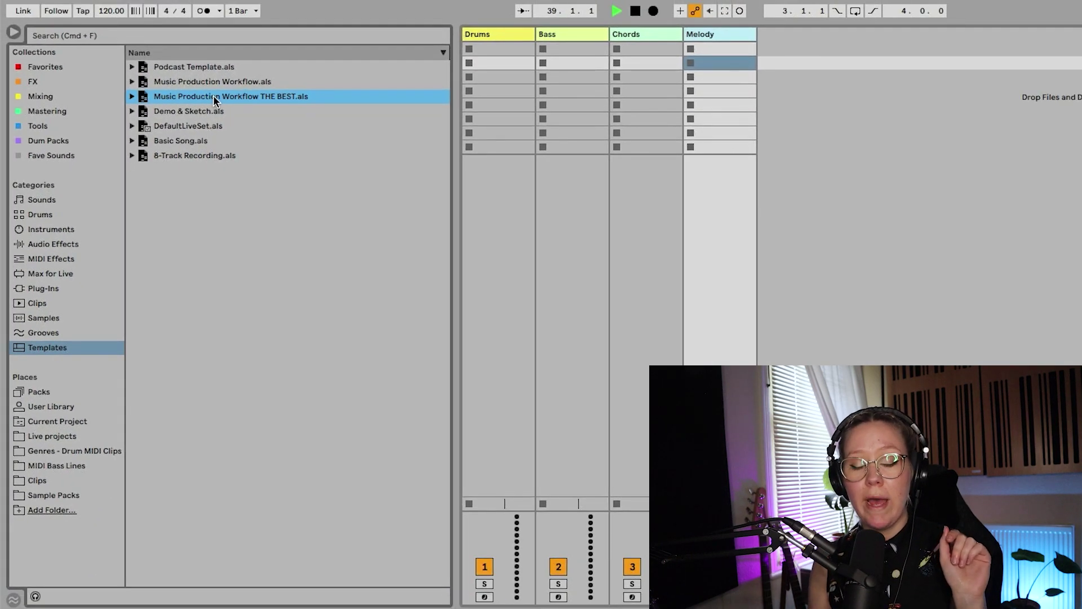
pyautogui.rightClick(219, 100)
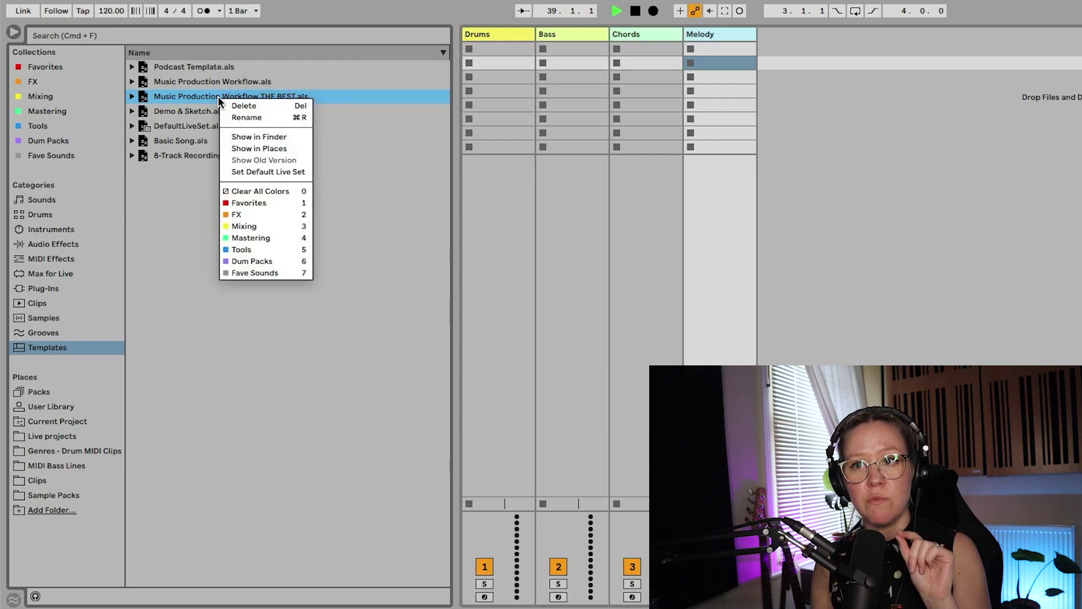
pyautogui.click(269, 172)
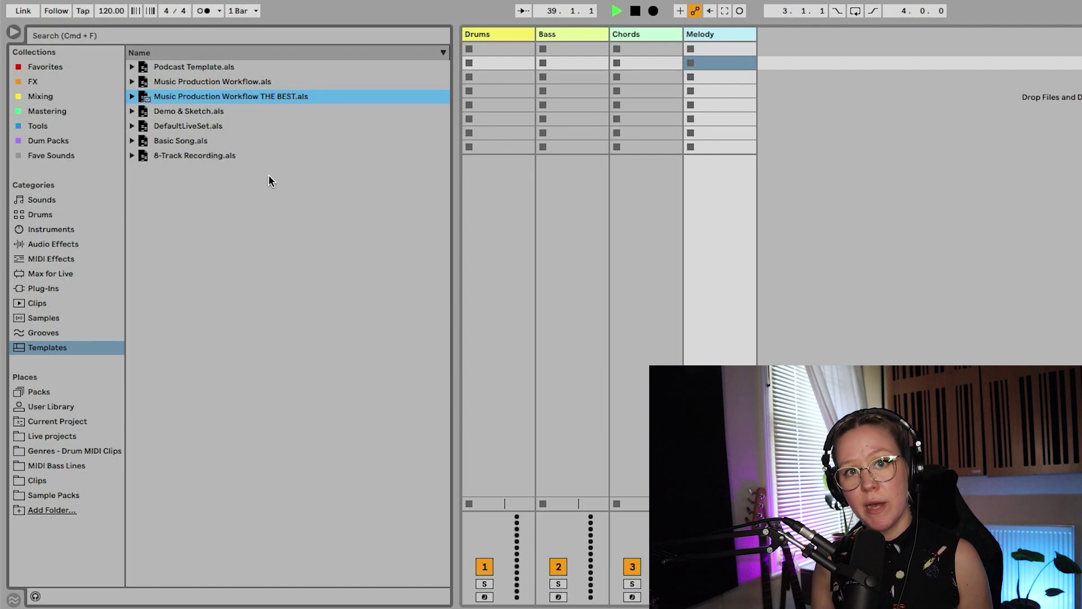
# Create a new set from the default template without saving the old one, then start the transport with F9
pyautogui.click(118, 1)
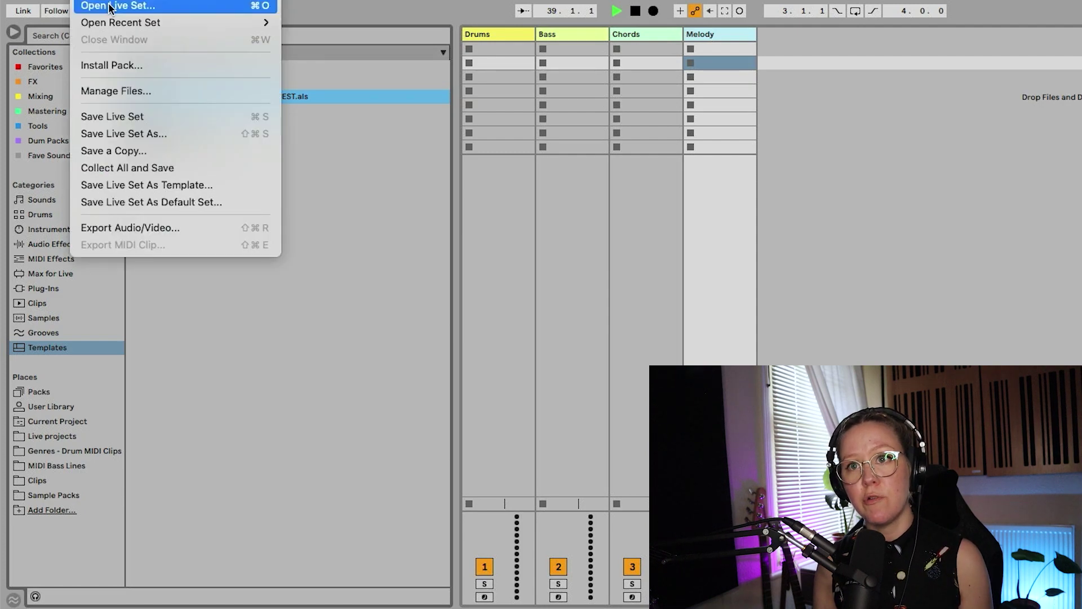
pyautogui.press('super+n')
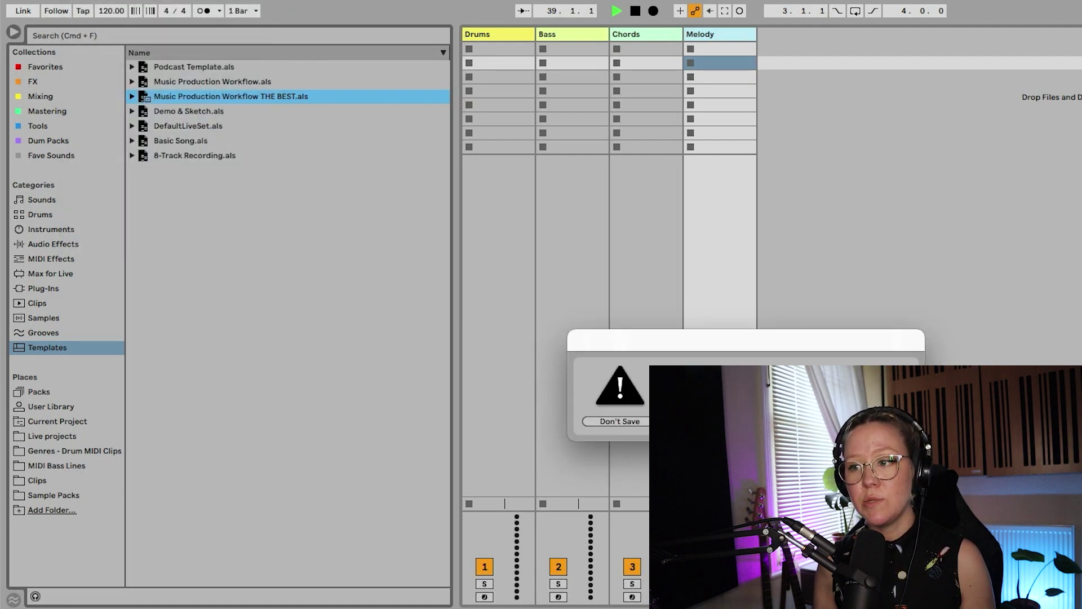
pyautogui.click(643, 424)
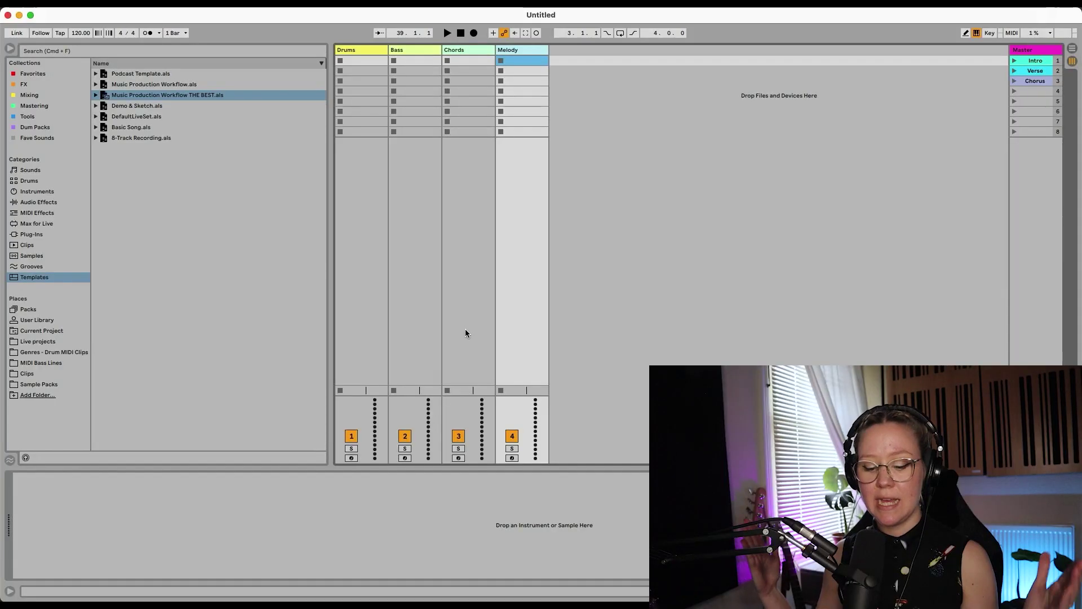
pyautogui.press('F9')
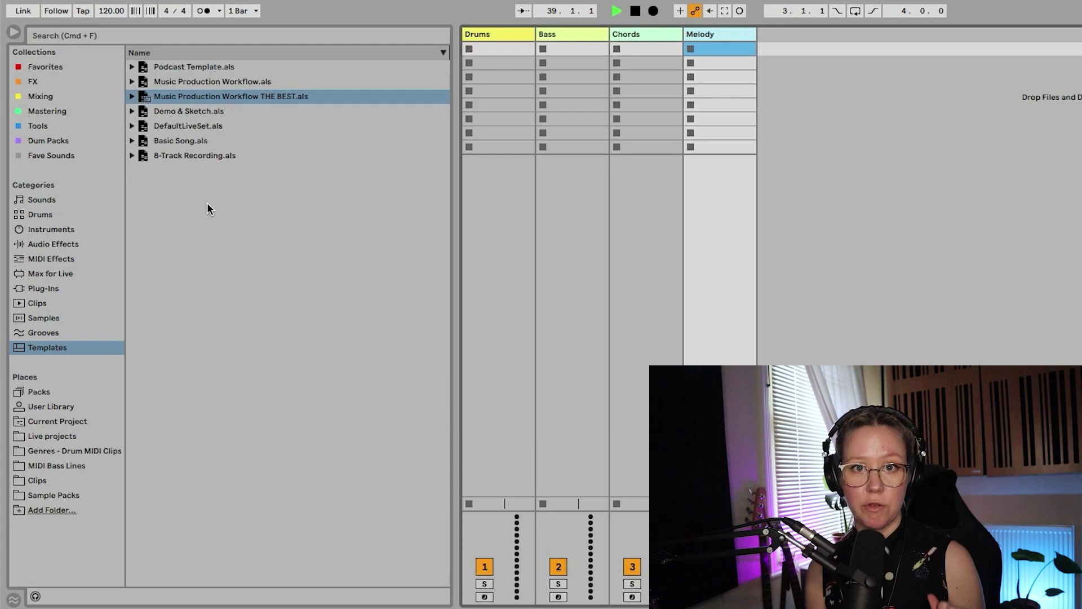
# Browse User Library and instrument folders, raise the Down The Hall and Wider macros, and show the rack's chains
pyautogui.click(35, 393)
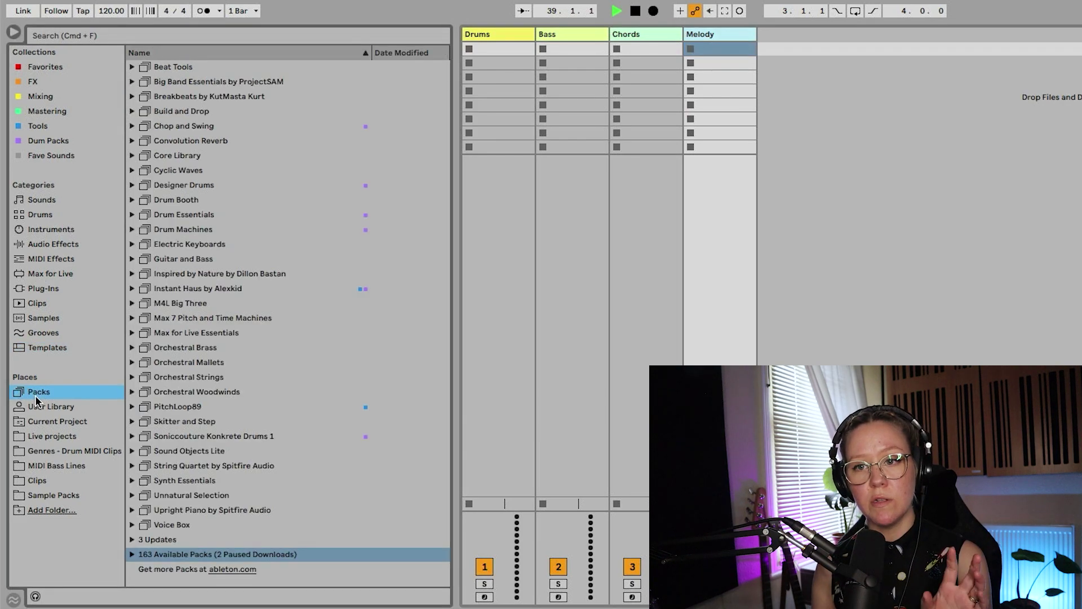
pyautogui.click(39, 407)
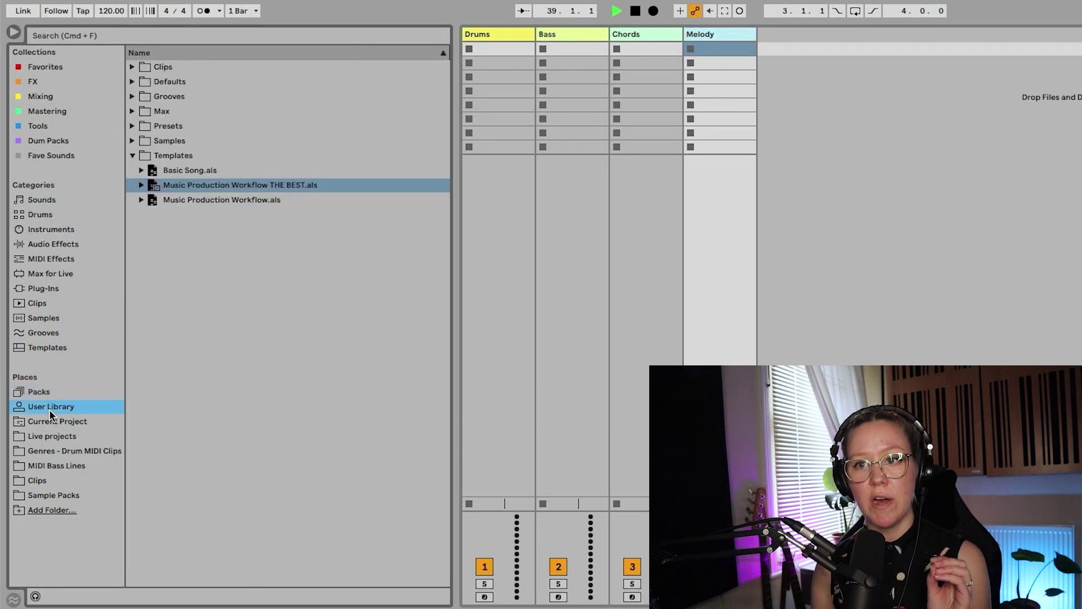
pyautogui.click(132, 156)
pyautogui.click(133, 127)
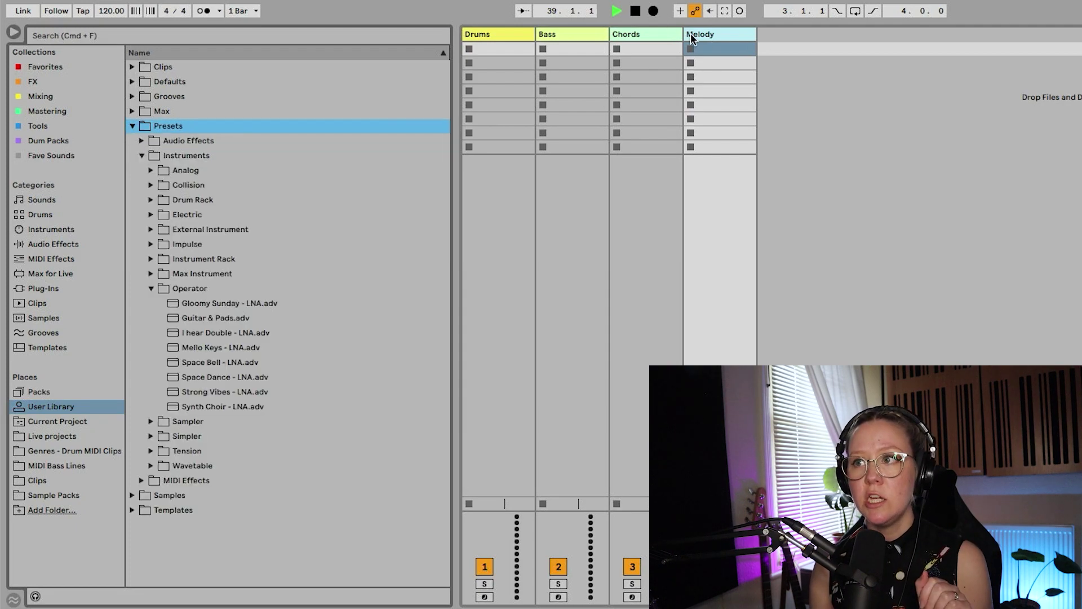
pyautogui.click(50, 230)
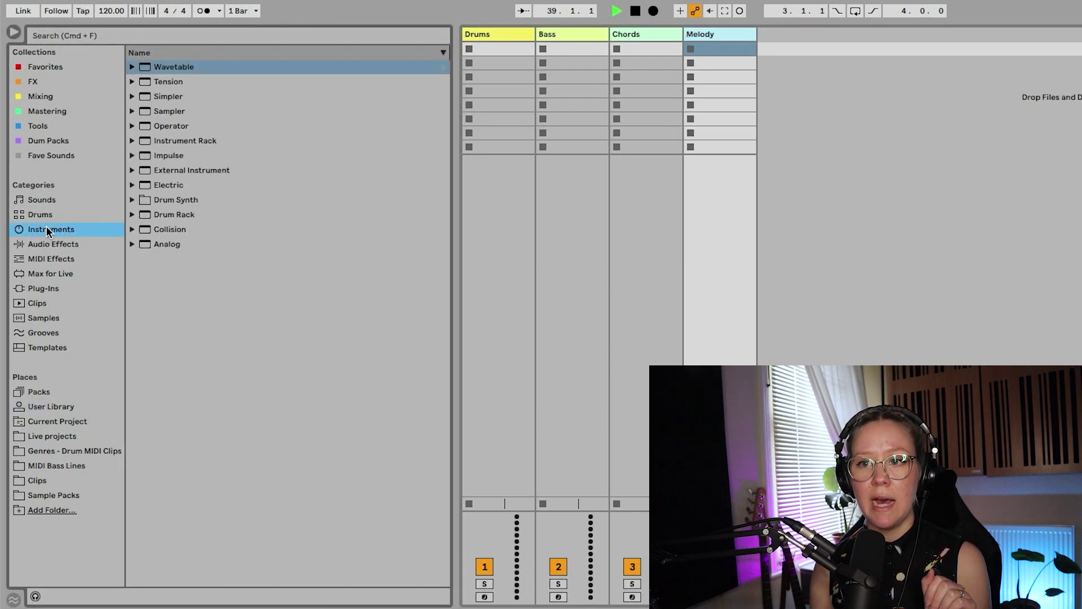
pyautogui.click(132, 244)
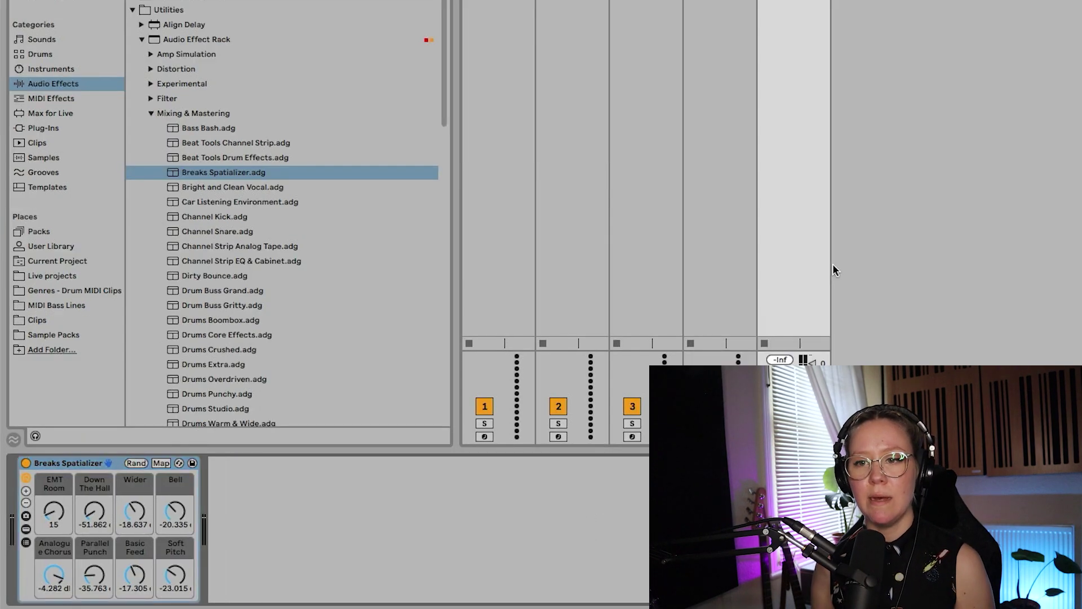
pyautogui.moveTo(94, 522); pyautogui.dragTo(132, 519)
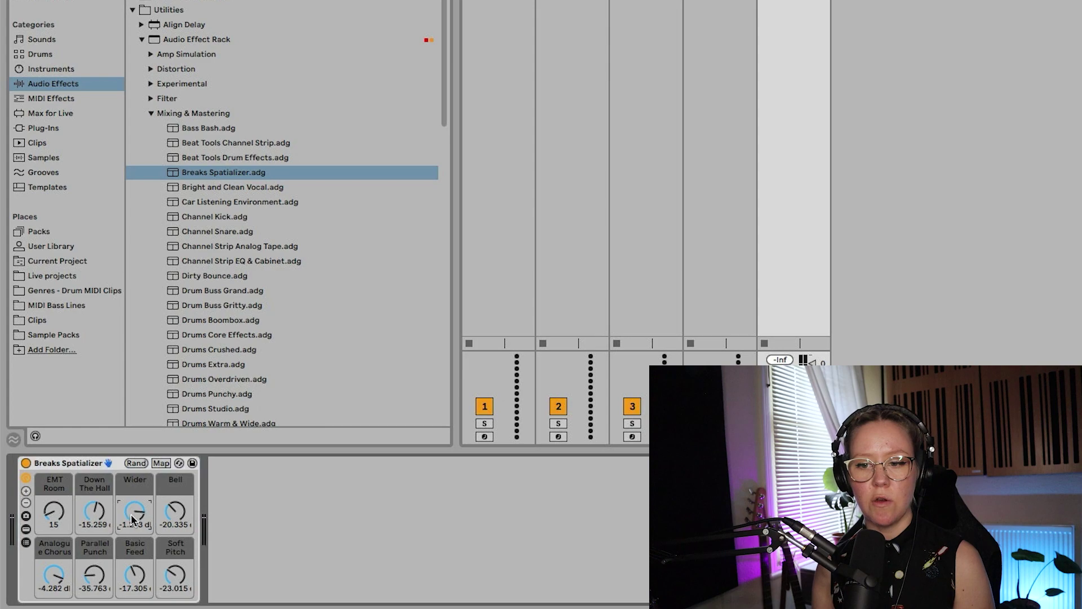
pyautogui.click(26, 530)
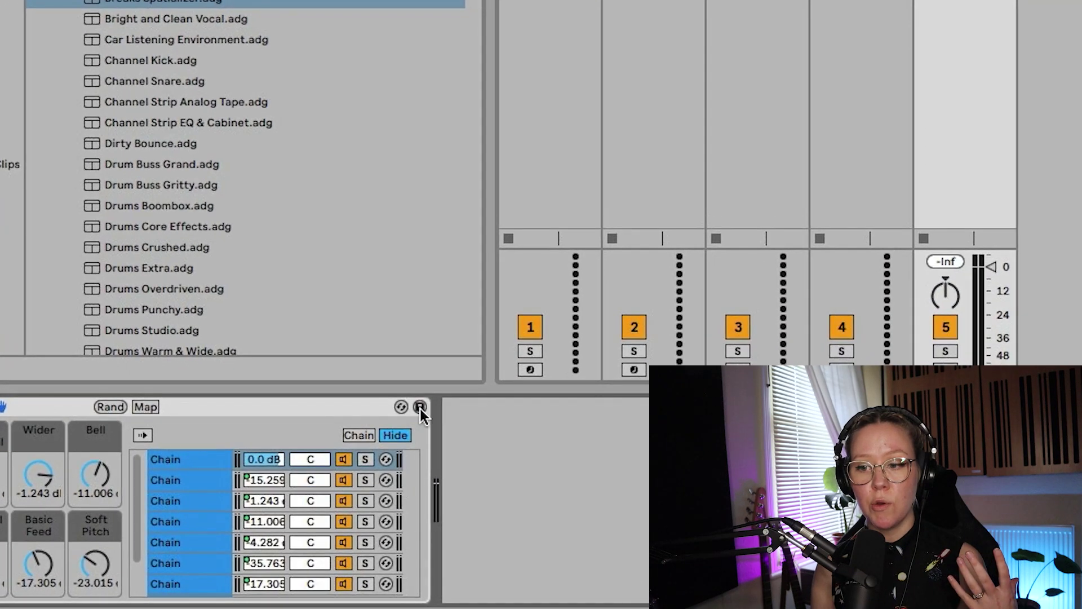
# Save the rack as a new preset named 'LNA's preset'
pyautogui.click(420, 407)
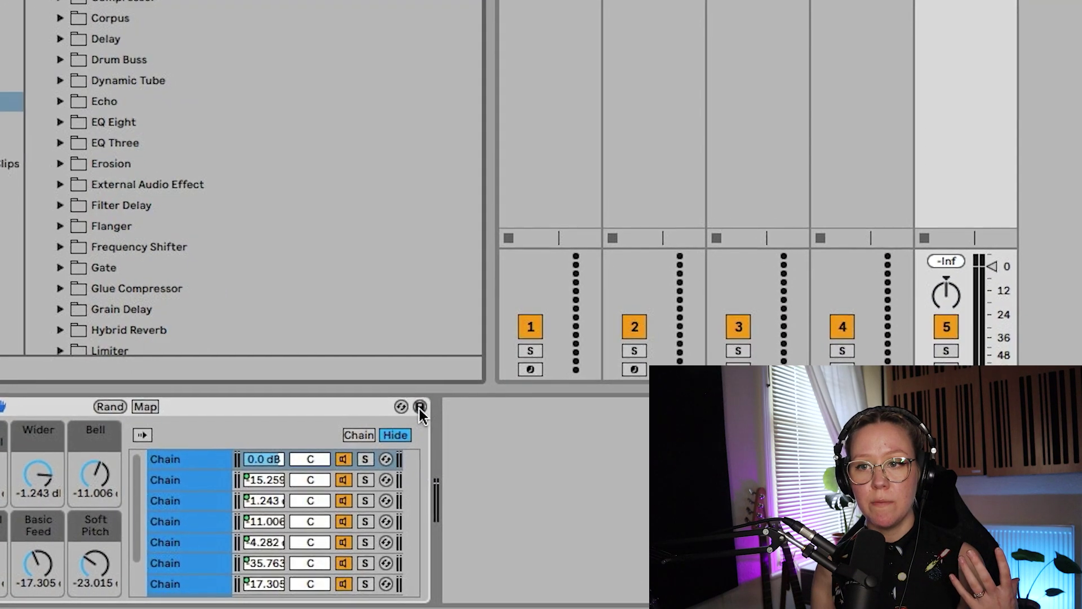
pyautogui.write("LNA's ")
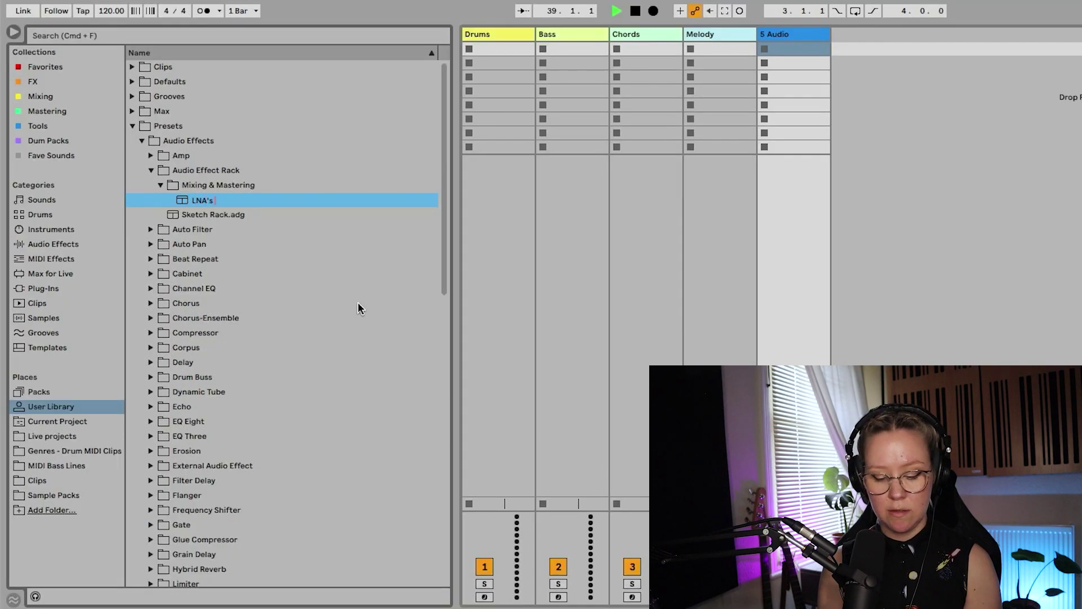
pyautogui.write('preset')
pyautogui.press('Return')
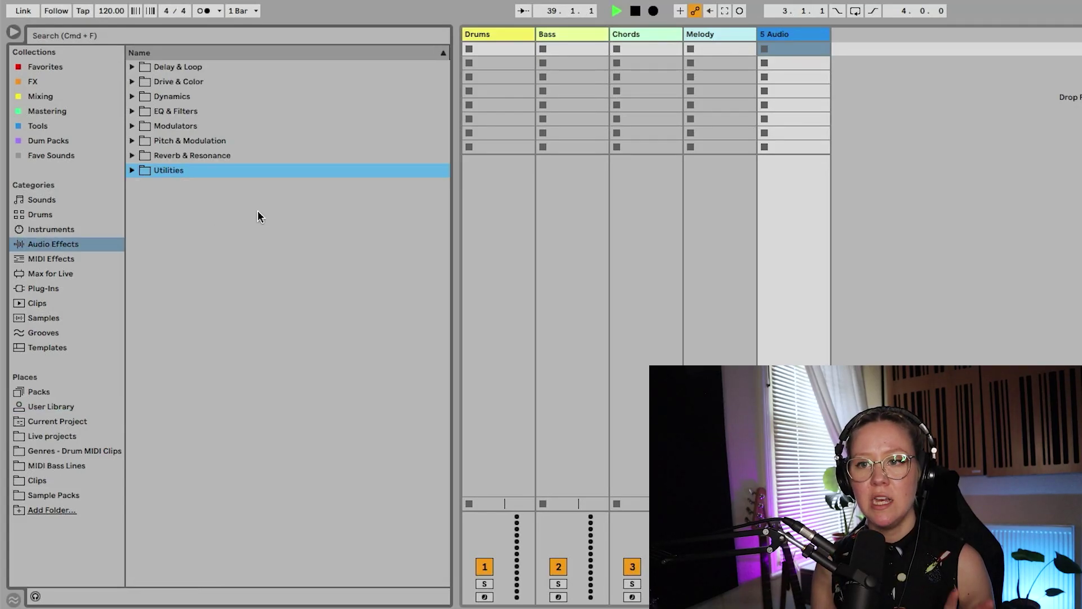
# Turn off Group in Folder so effects list flat, and widen the browser panel
pyautogui.rightClick(268, 196)
pyautogui.click(285, 200)
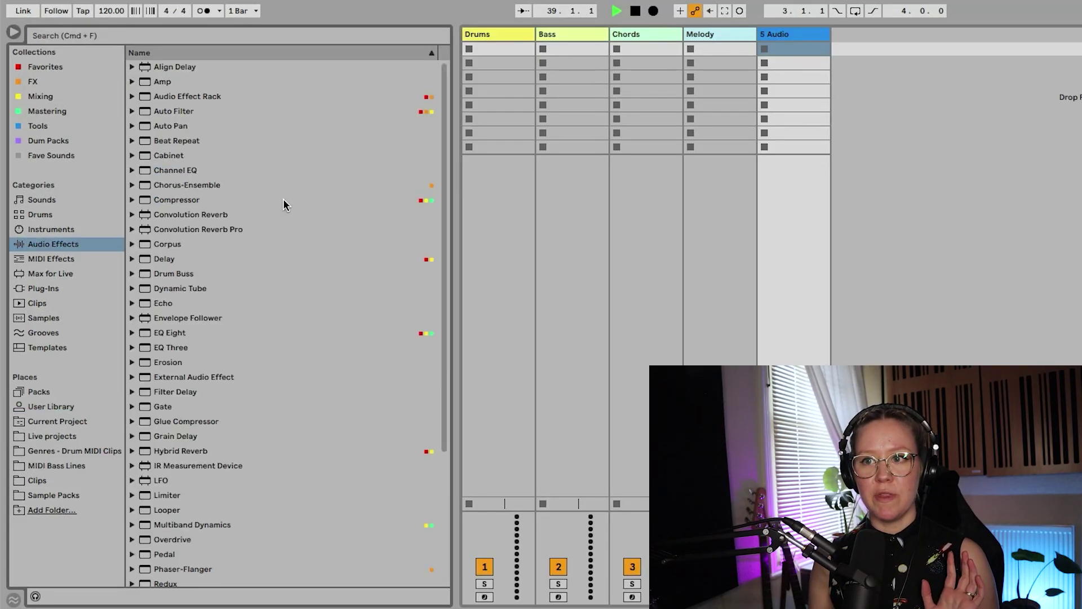
pyautogui.scroll(-4, 237, 194)
pyautogui.scroll(4, 237, 193)
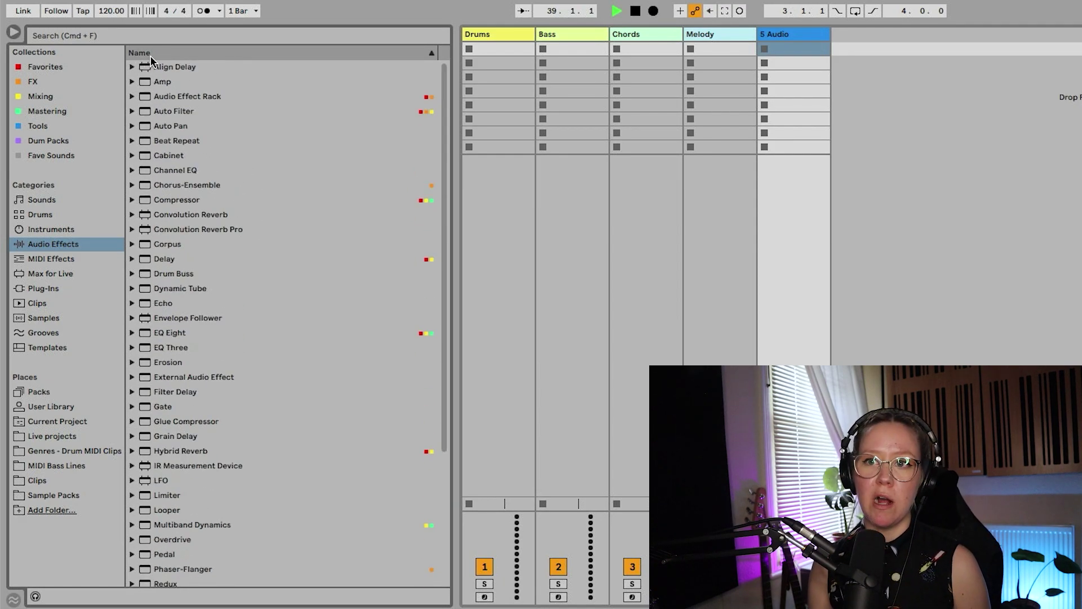
pyautogui.moveTo(454, 254); pyautogui.dragTo(561, 252)
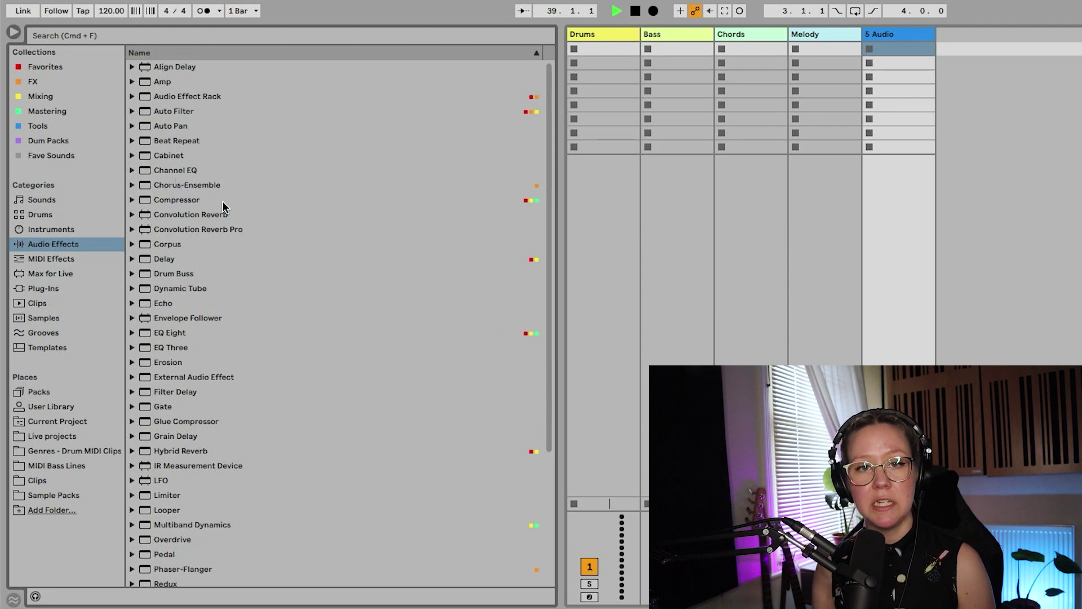
# Toggle Name sorting to reverse and back to A to Z, then open the extra column options
pyautogui.click(214, 54)
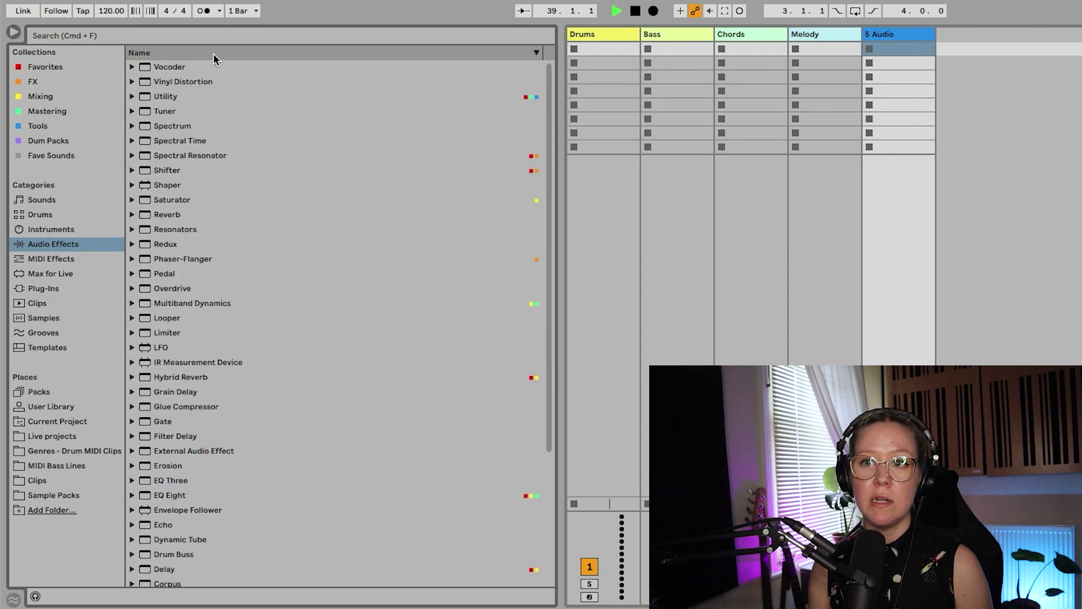
pyautogui.click(213, 53)
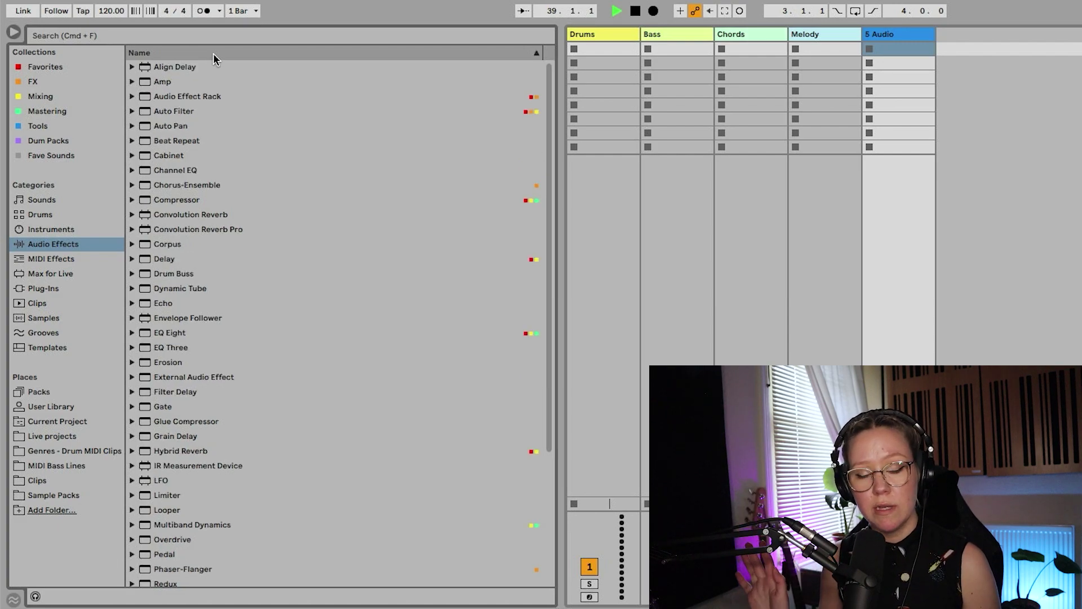
pyautogui.rightClick(251, 51)
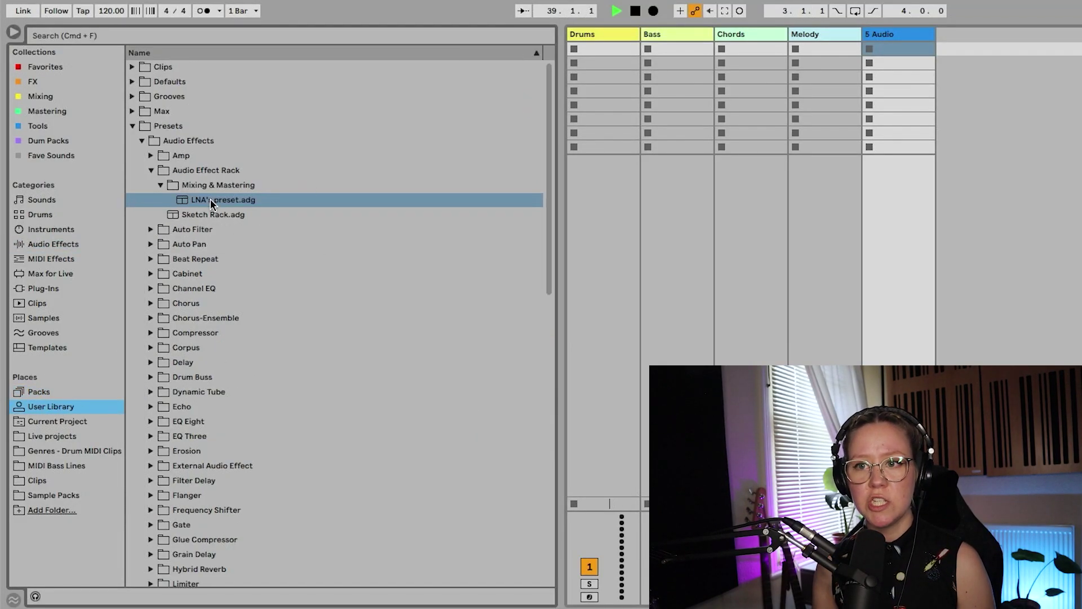
# Add Date Modified and Size columns to the browser list, then show the Audio Effects category
pyautogui.rightClick(276, 54)
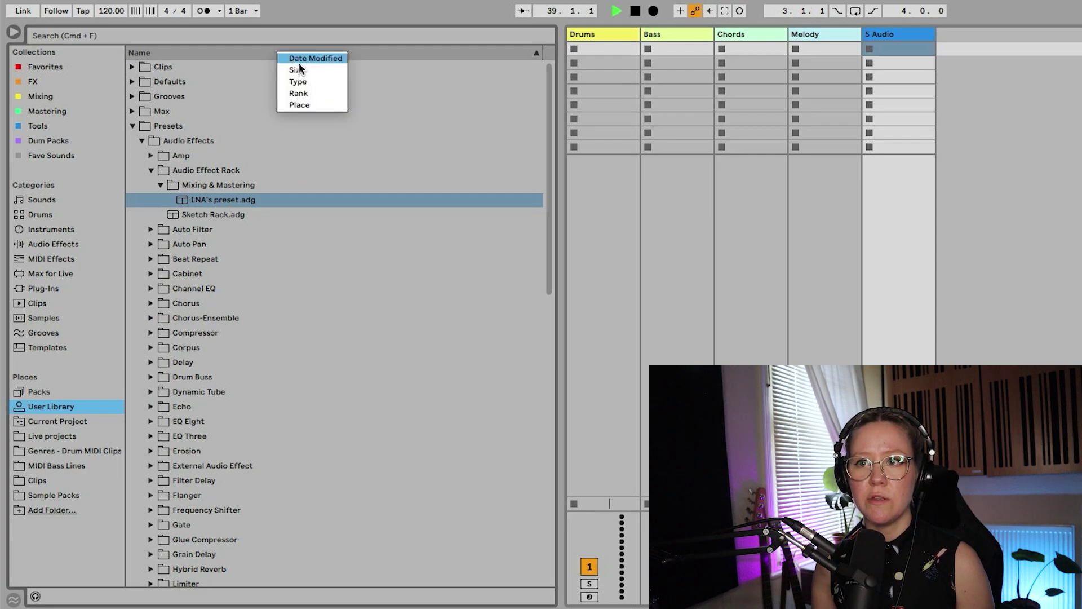
pyautogui.click(312, 59)
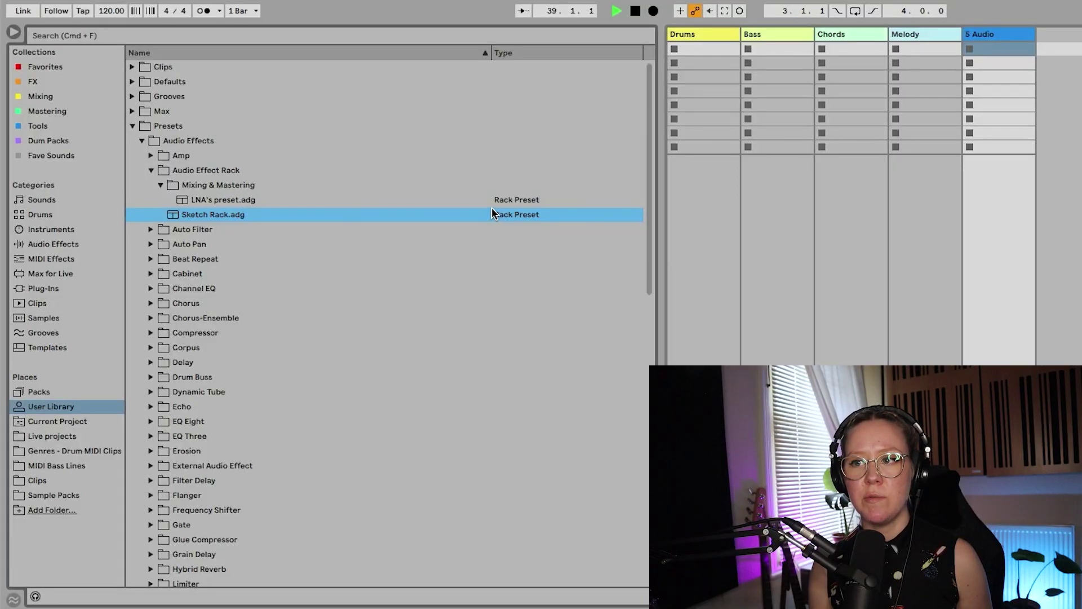
pyautogui.rightClick(449, 52)
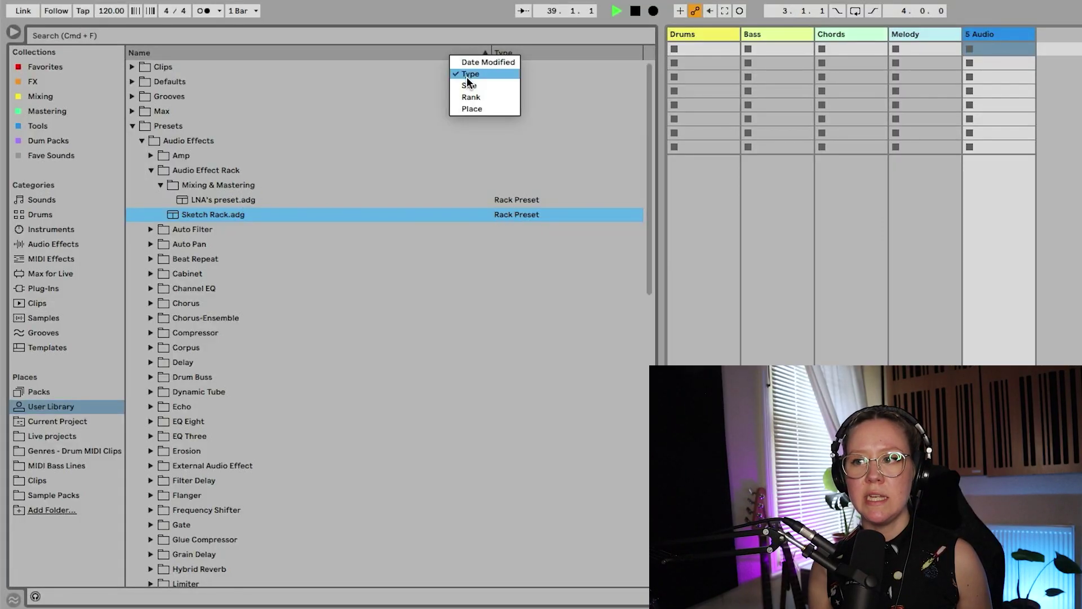
pyautogui.click(468, 73)
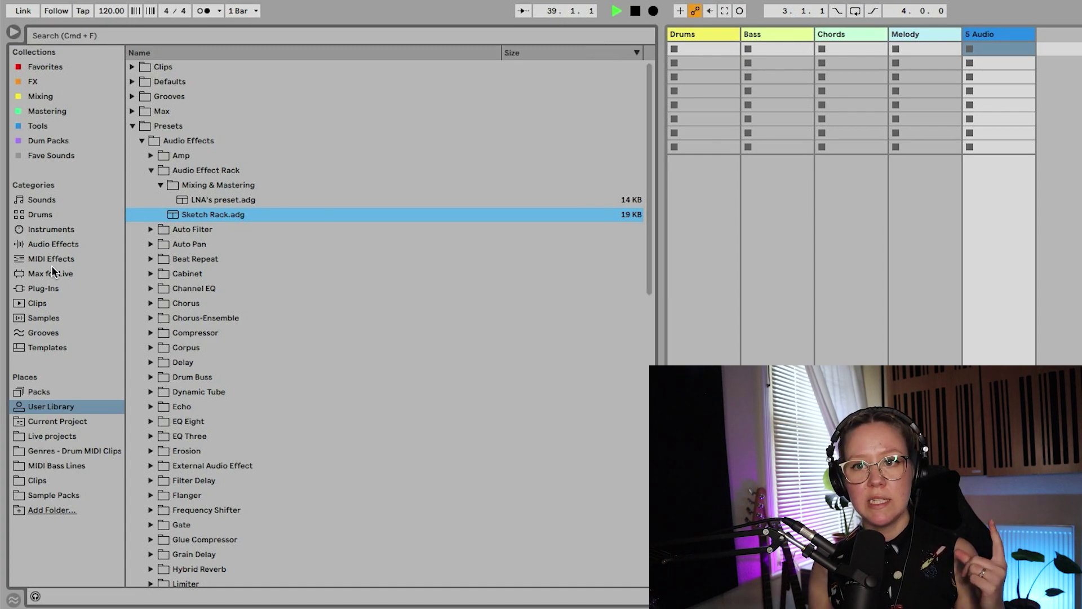
pyautogui.click(53, 235)
pyautogui.click(53, 242)
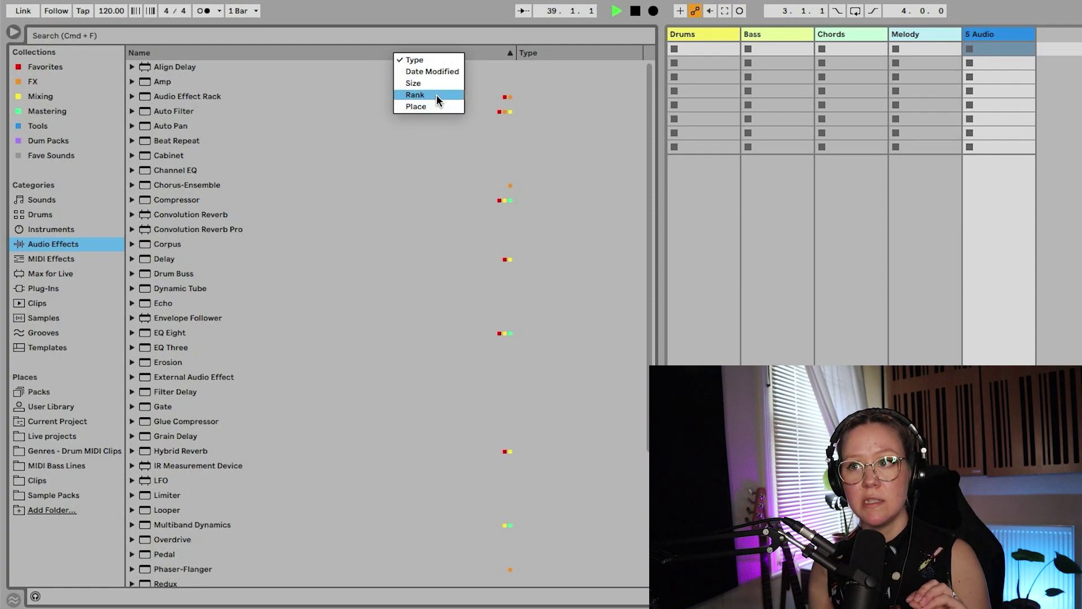
# Add a widened Rank column to Audio Effects and sort it highest first, leading with EQ Eight
pyautogui.click(436, 95)
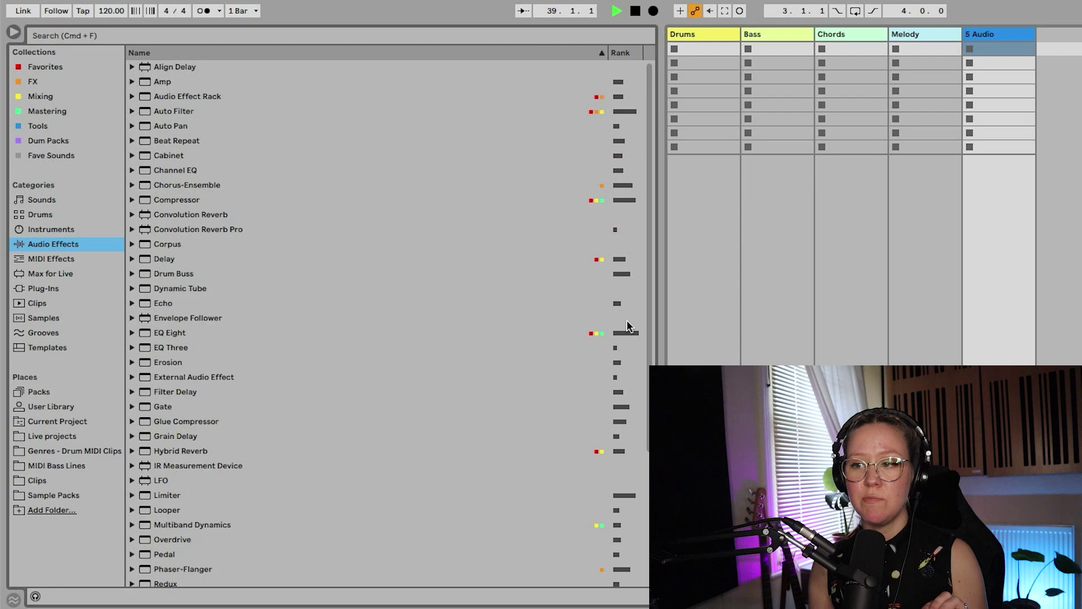
pyautogui.scroll(-5, 637, 478)
pyautogui.scroll(5, 638, 478)
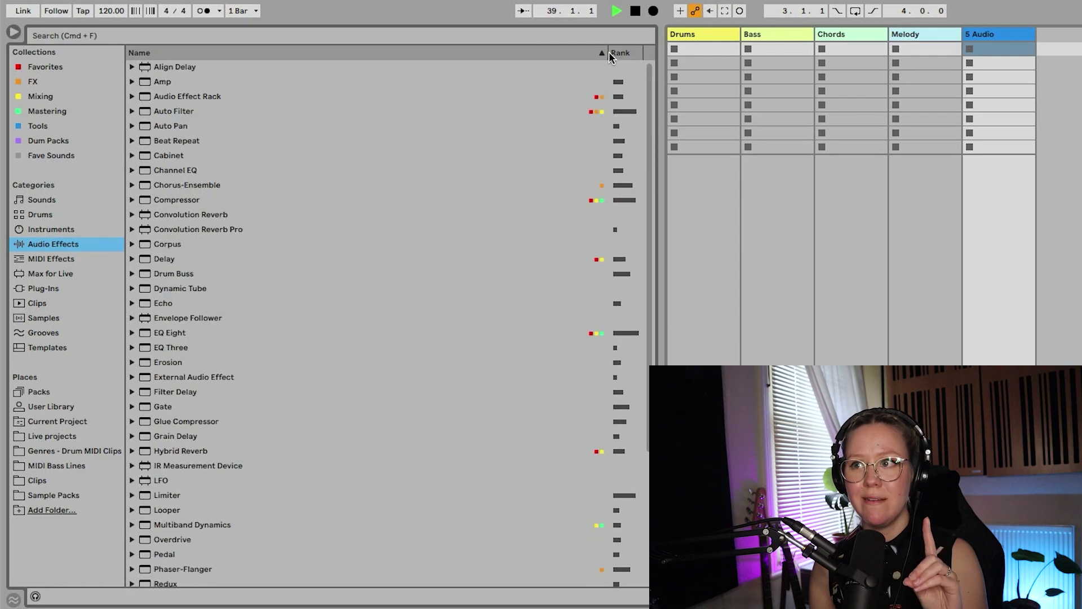
pyautogui.moveTo(608, 52); pyautogui.dragTo(510, 52)
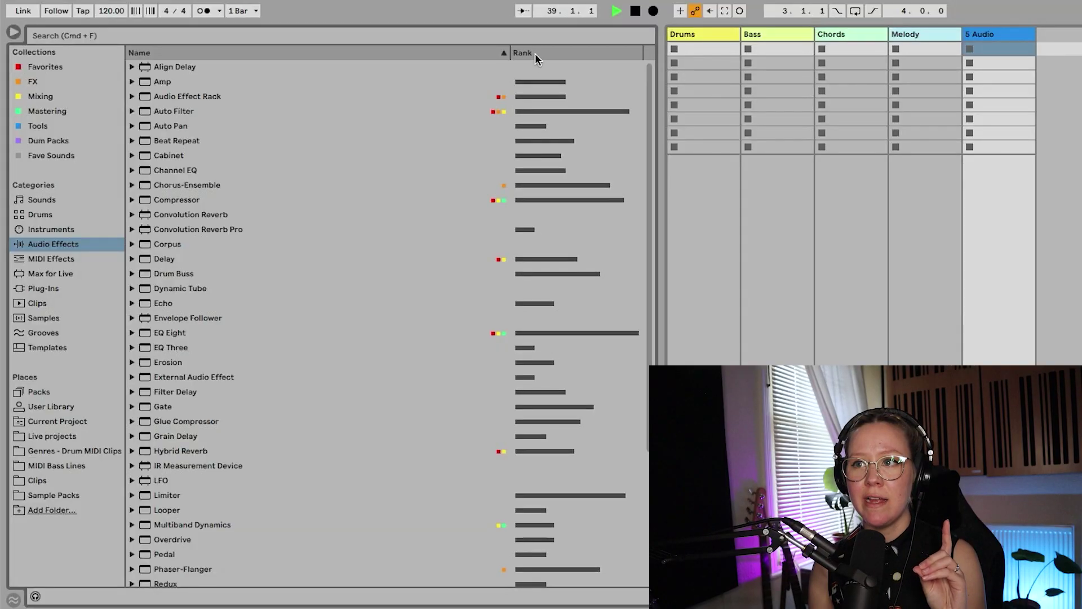
pyautogui.click(535, 53)
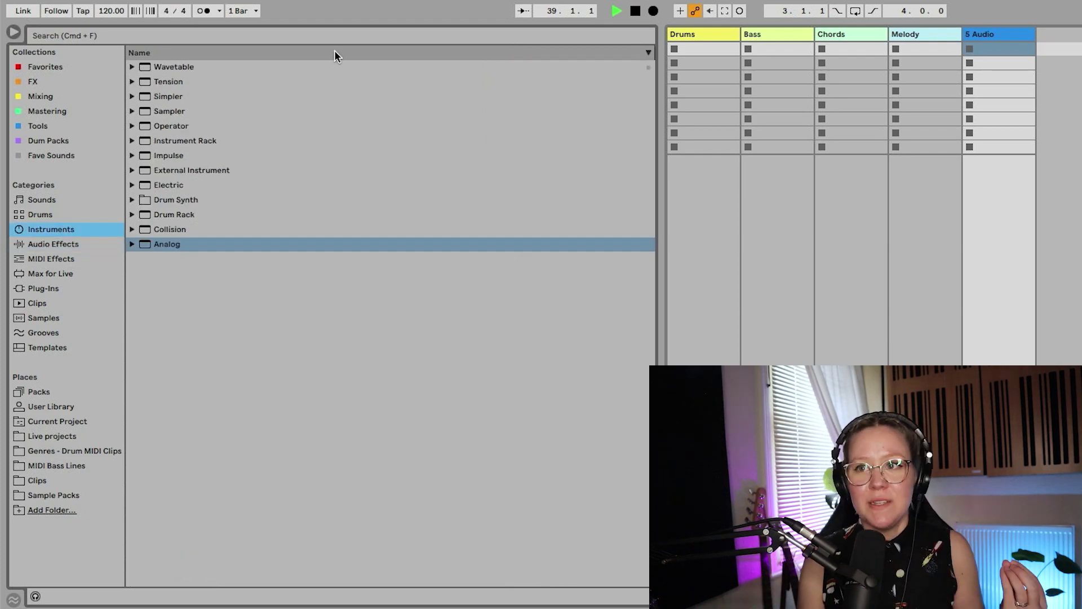
# Bring up the column options menu on the Instruments list's Name header
pyautogui.rightClick(334, 52)
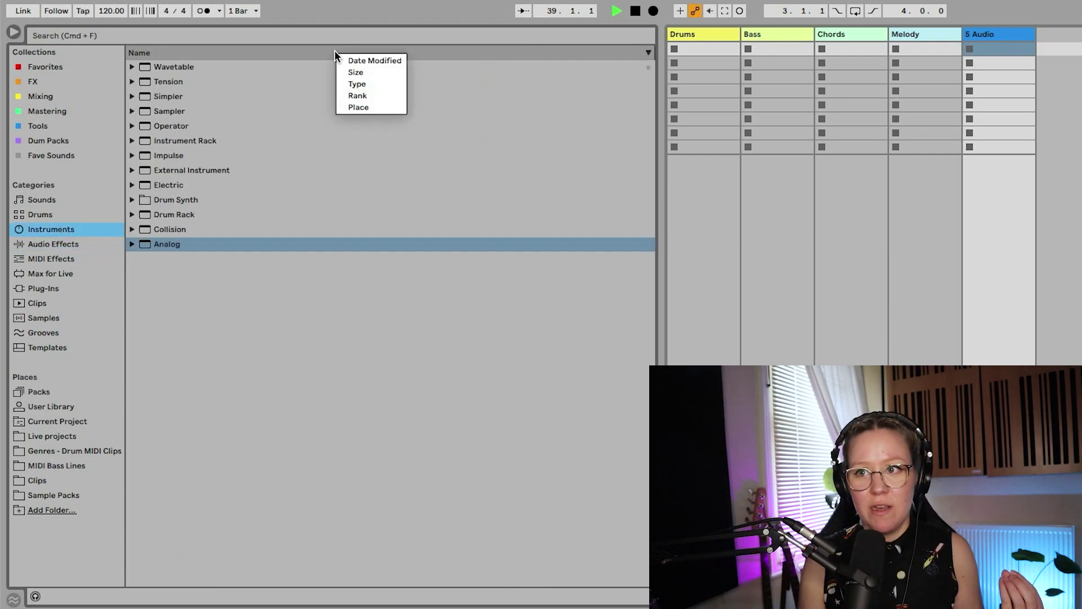